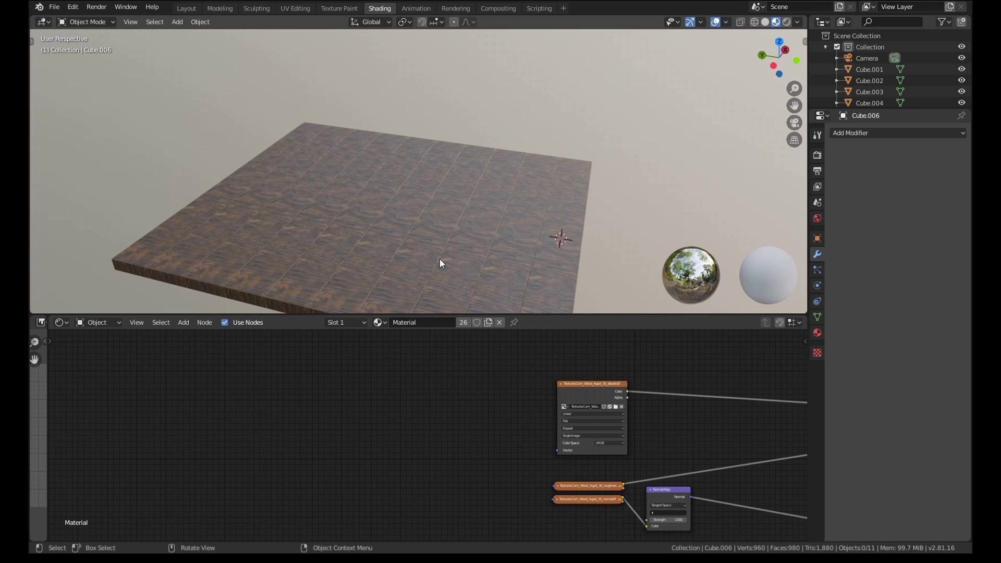
Examine the plank floor and the wood material's texture, normal map and Principled BSDF nodes
middle_click_drag(471, 252, 536, 251)
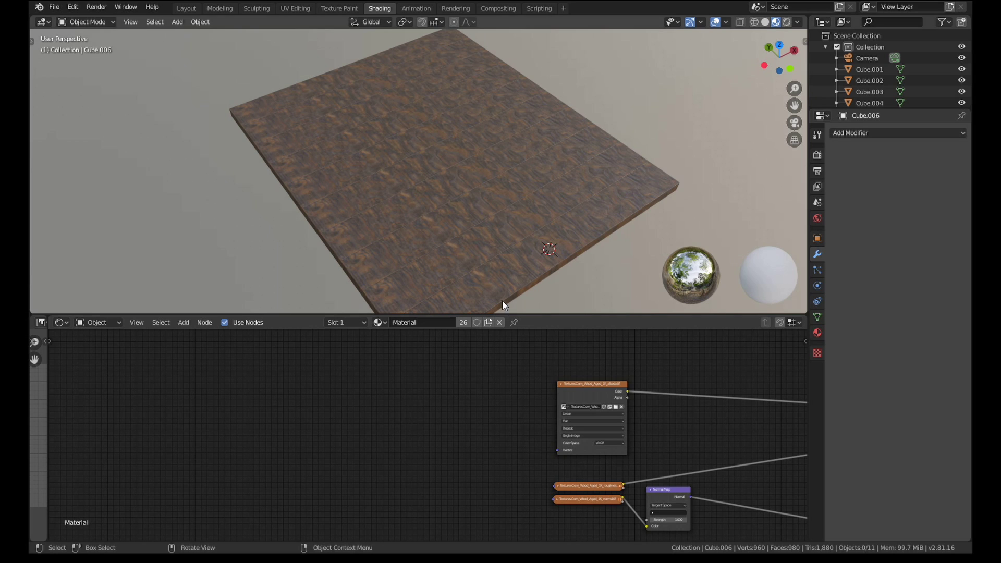
middle_click_drag(595, 423, 319, 420)
scroll(320, 420, "down", 1)
scroll(375, 417, "up", 3)
middle_click_drag(474, 406, 387, 383)
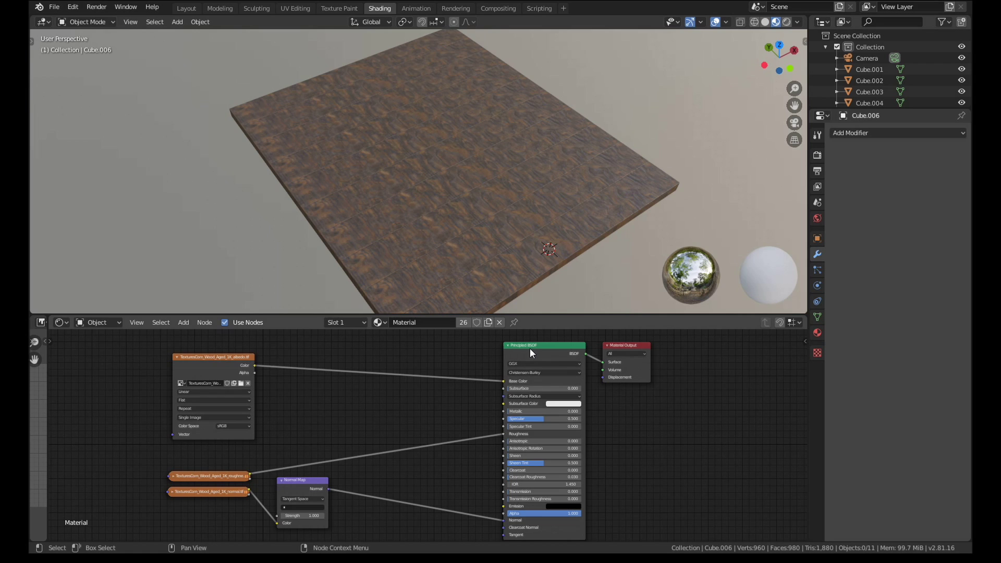
middle_click_drag(150, 445, 427, 454)
middle_click_drag(462, 221, 515, 239)
scroll(515, 240, "up", 2)
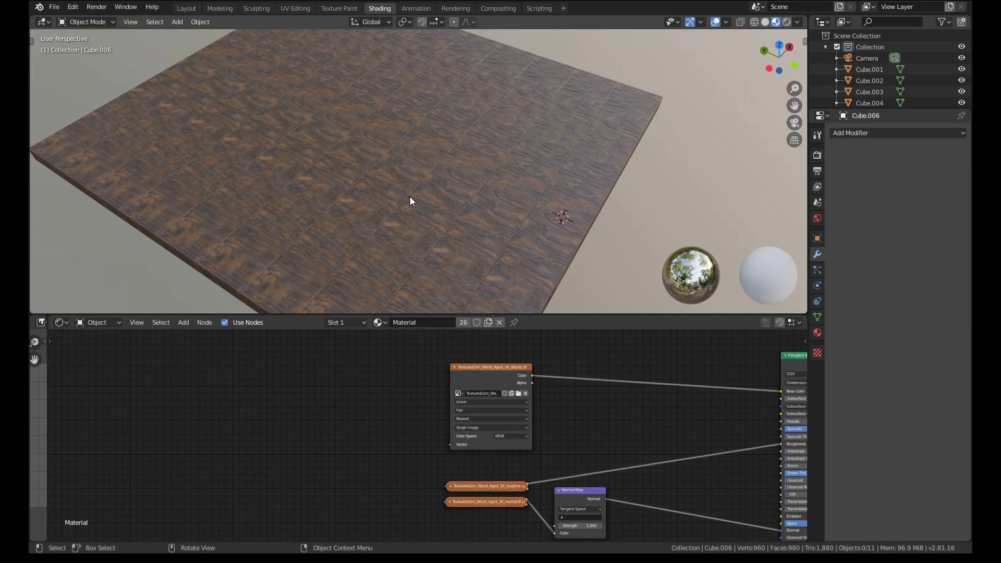
Add Texture Coordinate and Mapping nodes feeding the albedo image texture, and move them away from it to leave space
left_click(475, 379)
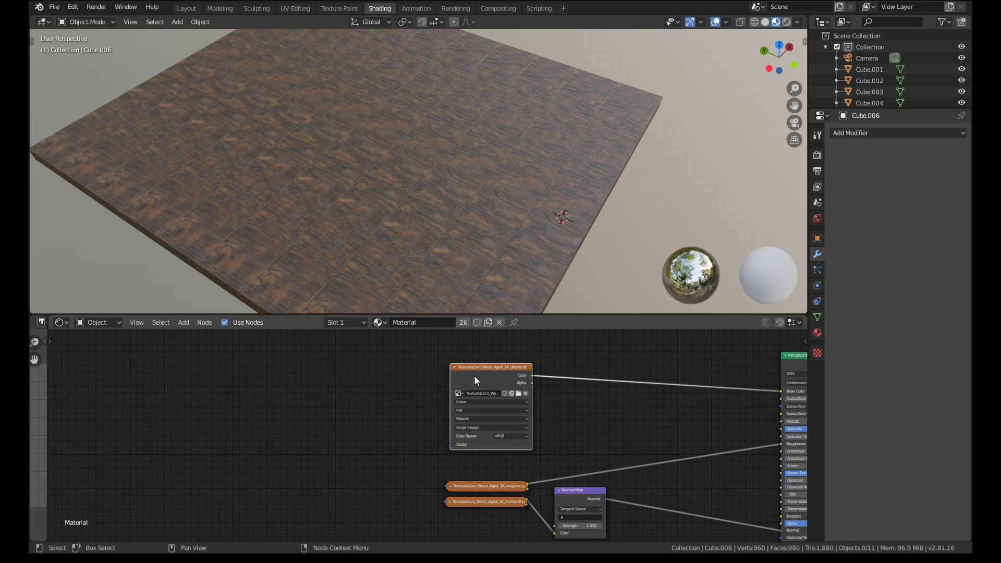
key("ctrl")
key("ctrl+t")
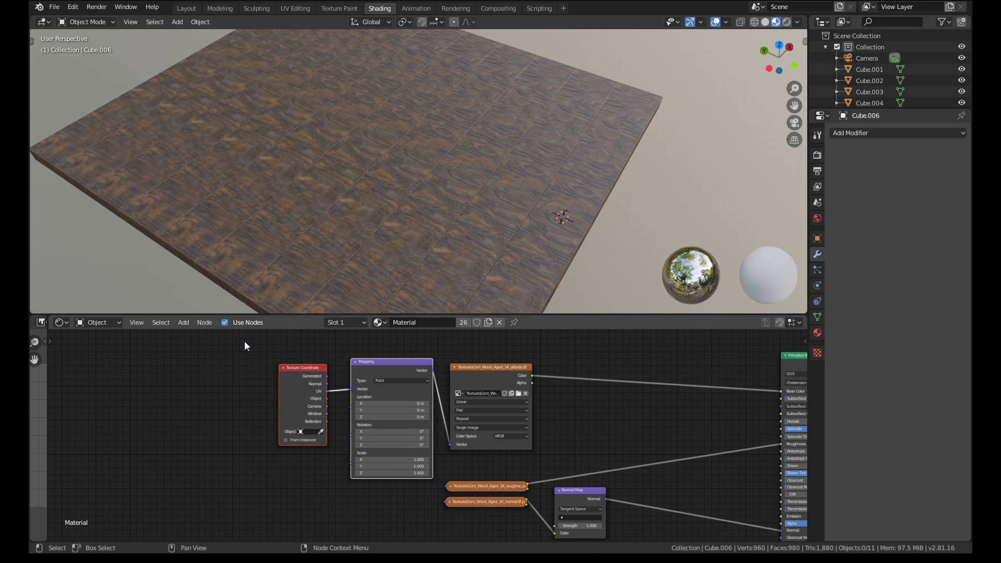
left_click_drag(245, 342, 477, 439)
key("g")
left_click(262, 443)
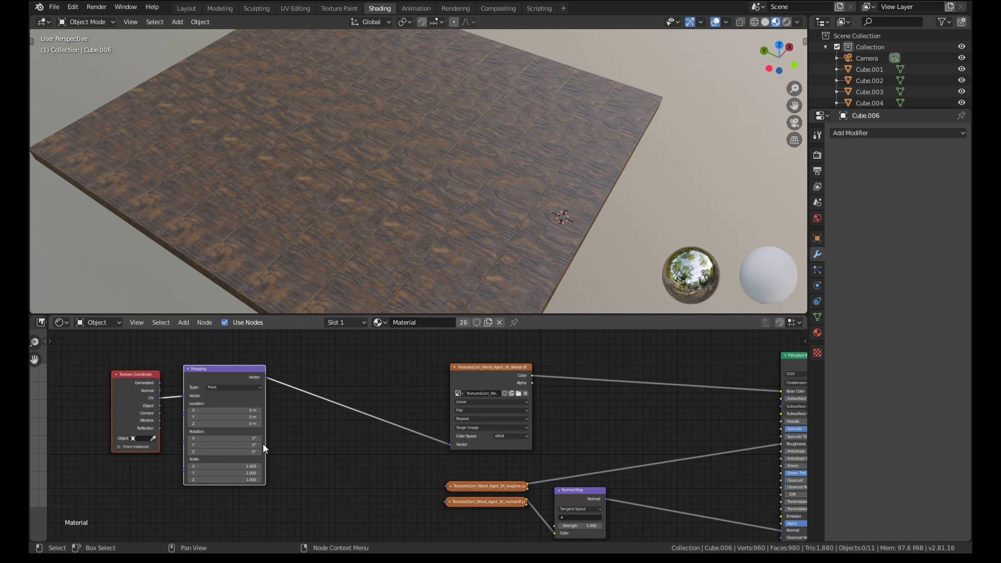
Try shifting the wood texture with the Mapping node's X and Y location, and reset both to 0 m
scroll(263, 443, "up", 1)
left_click_drag(212, 406, 241, 407)
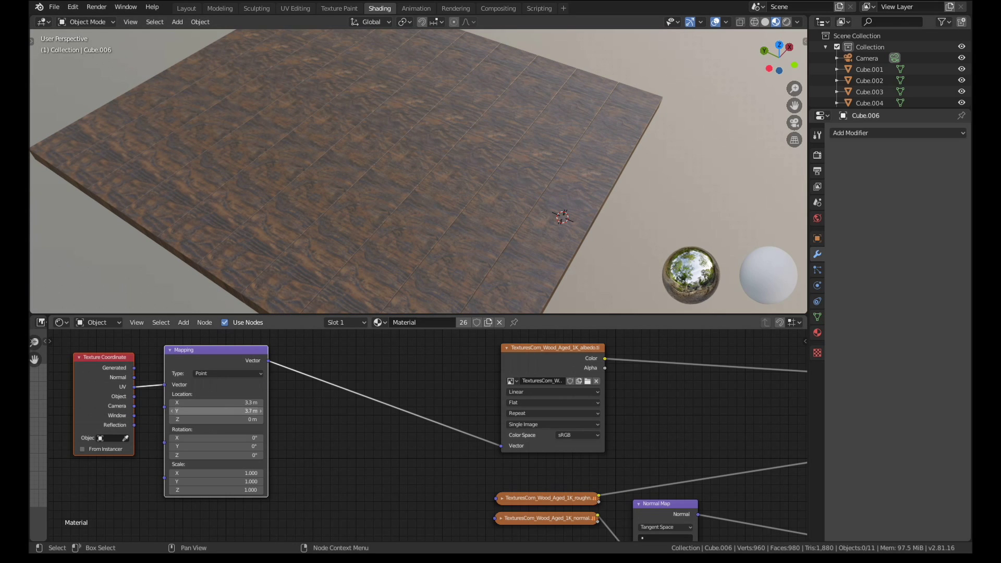
type("0")
key("Return")
left_click(356, 444)
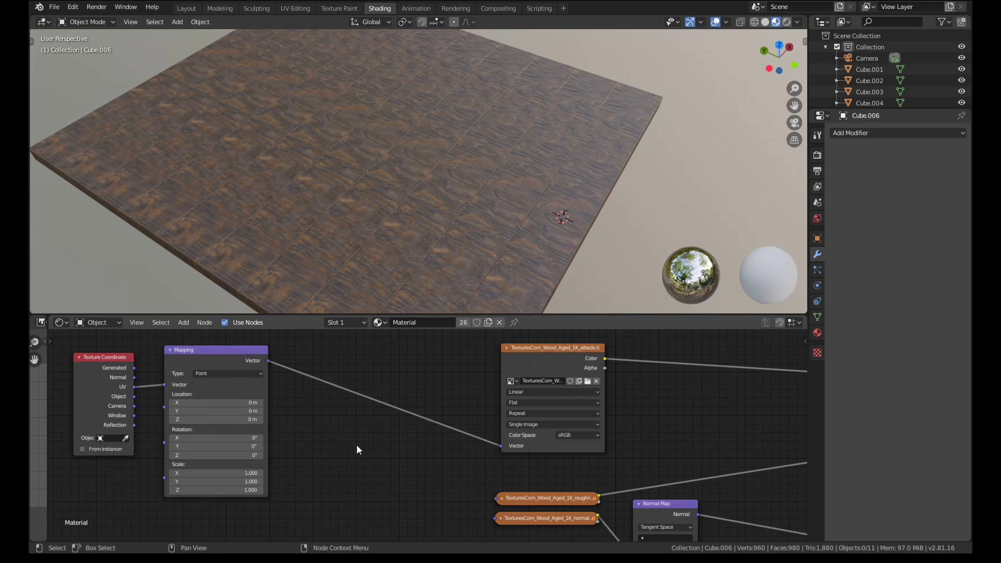
Move the Texture Coordinate and Mapping nodes further away from the albedo texture node
middle_click_drag(356, 444, 448, 446)
scroll(449, 444, "down", 2)
left_click_drag(441, 455, 252, 413)
key("g")
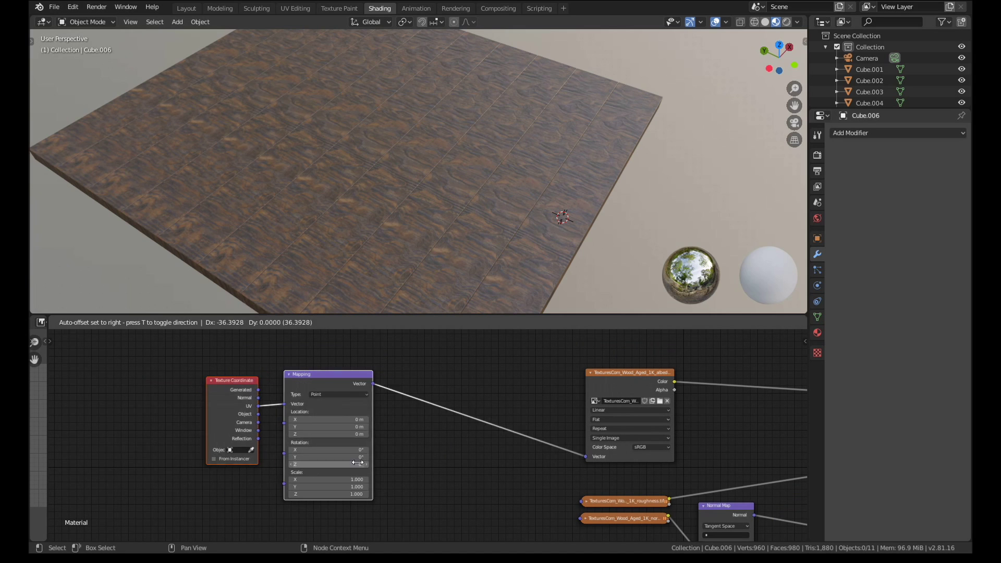
left_click(277, 469)
Insert a Separate XYZ node on the link from Mapping to the albedo texture, and position it just after the Mapping node
scroll(340, 449, "up", 2)
middle_click_drag(340, 436, 390, 440)
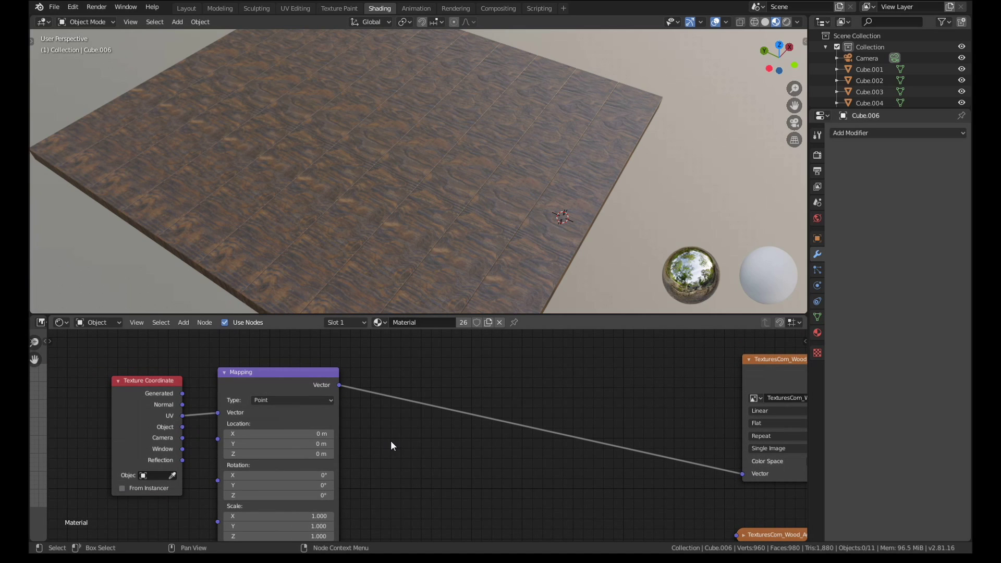
key("shift+a")
left_click(364, 421)
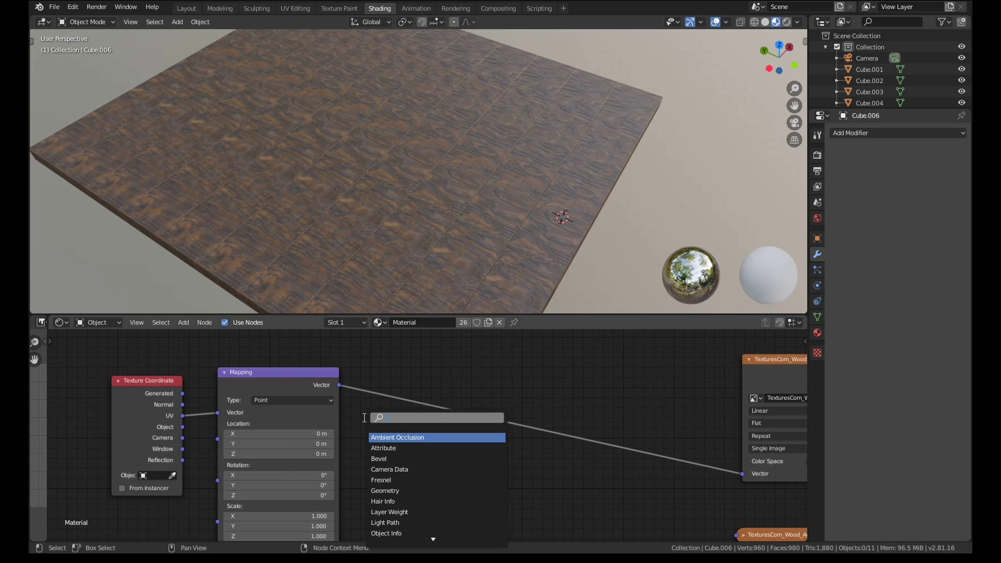
type("sep")
key("Down")
key("Down")
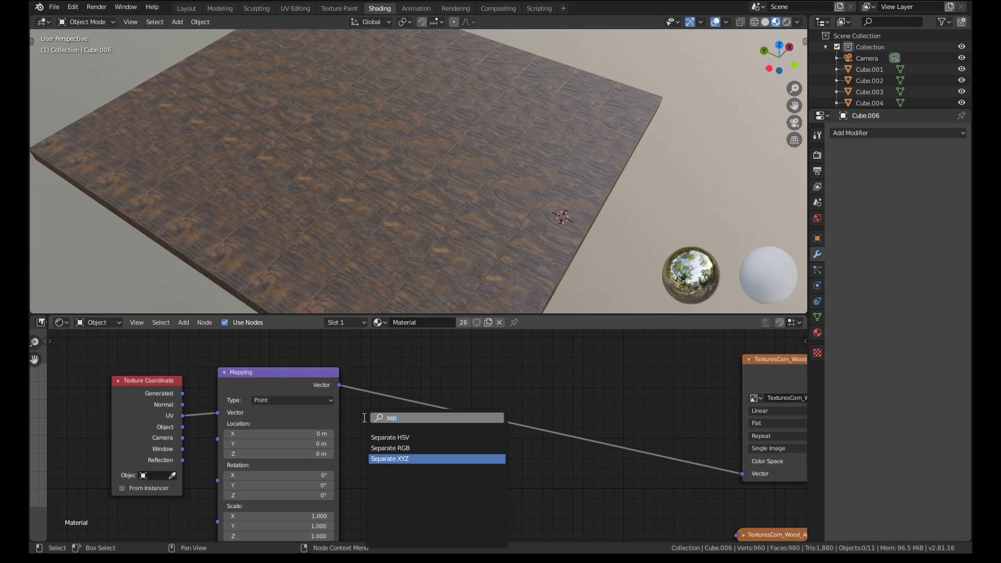
key("Return")
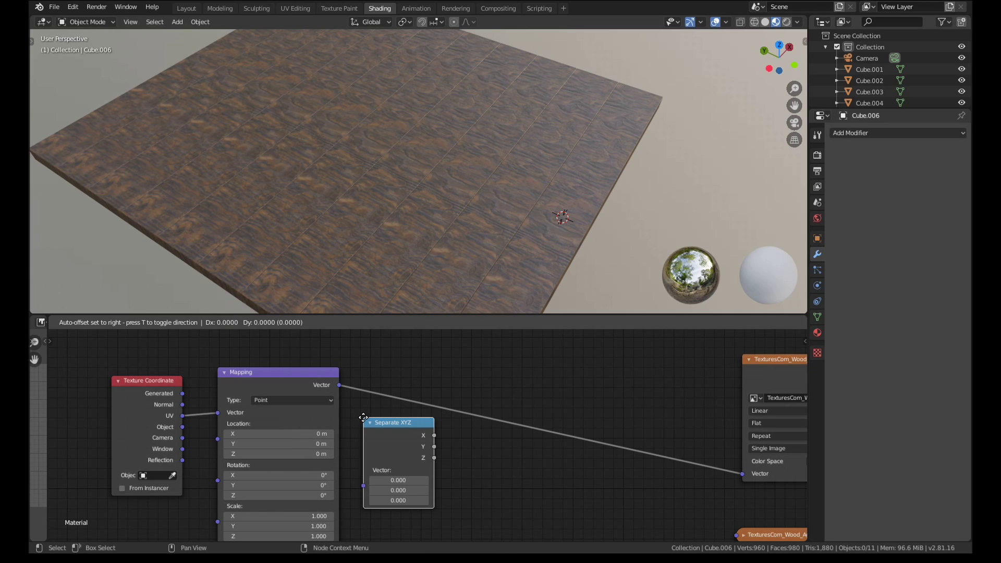
left_click(407, 379)
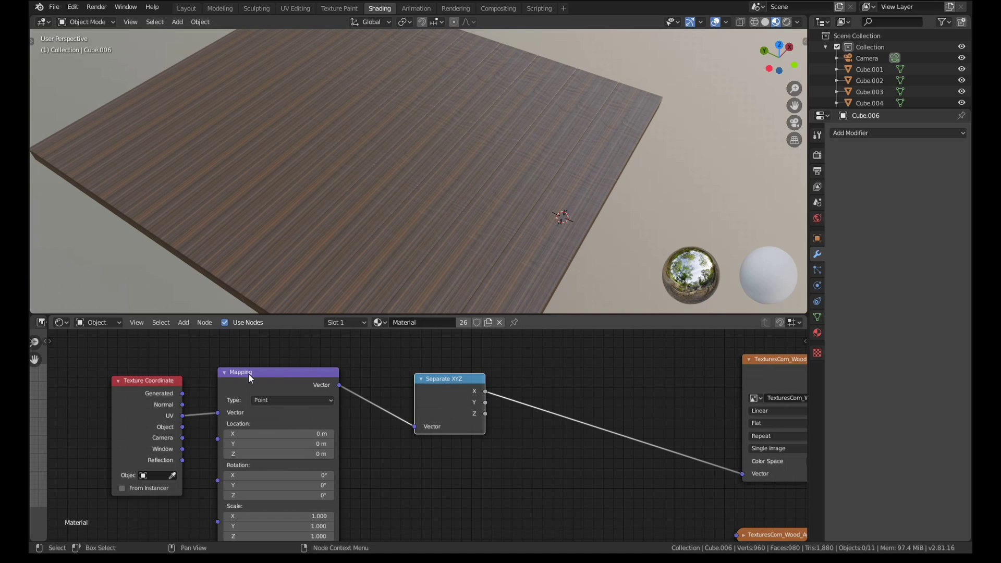
left_click_drag(248, 373, 221, 371)
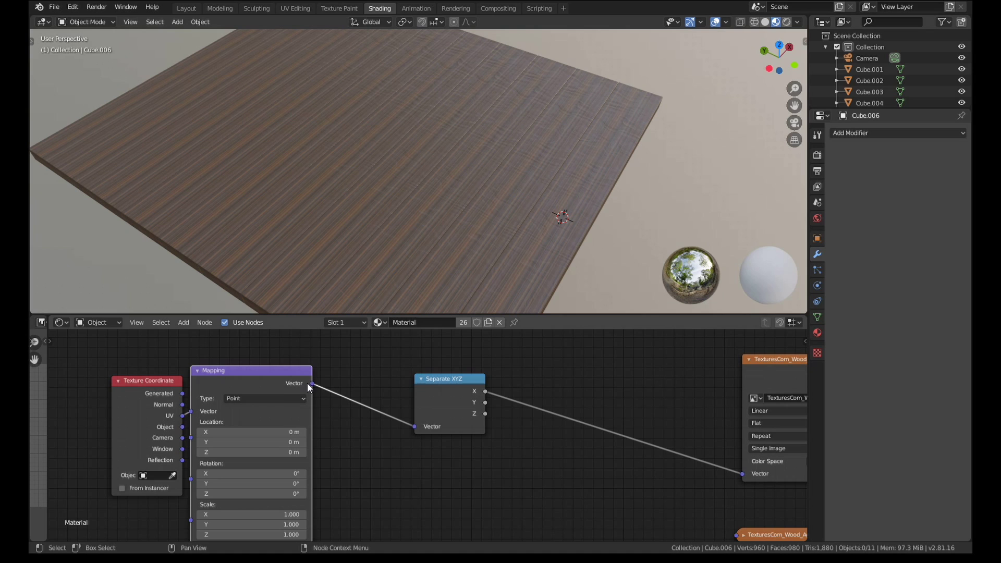
left_click_drag(442, 384, 376, 368)
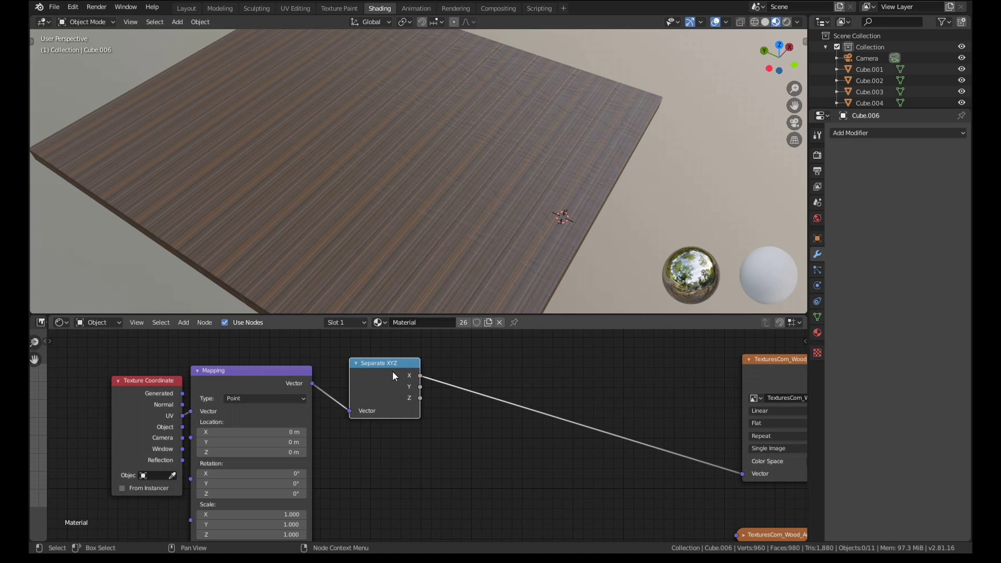
Insert a Combine XYZ node between Separate XYZ and the albedo texture, with both X and Y connected across
key("shift+a")
left_click(392, 370)
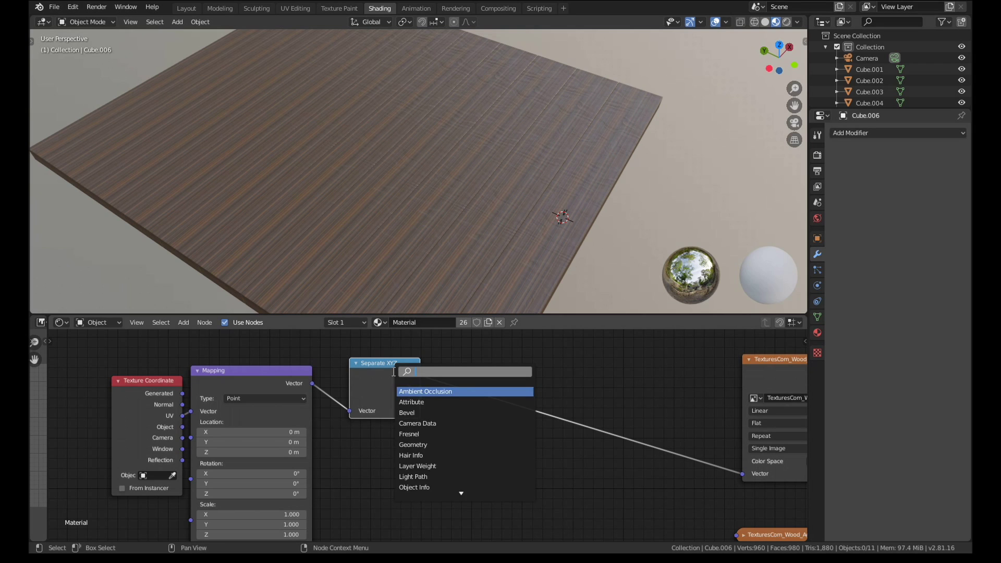
type("com")
key("Down")
key("Down")
key("Return")
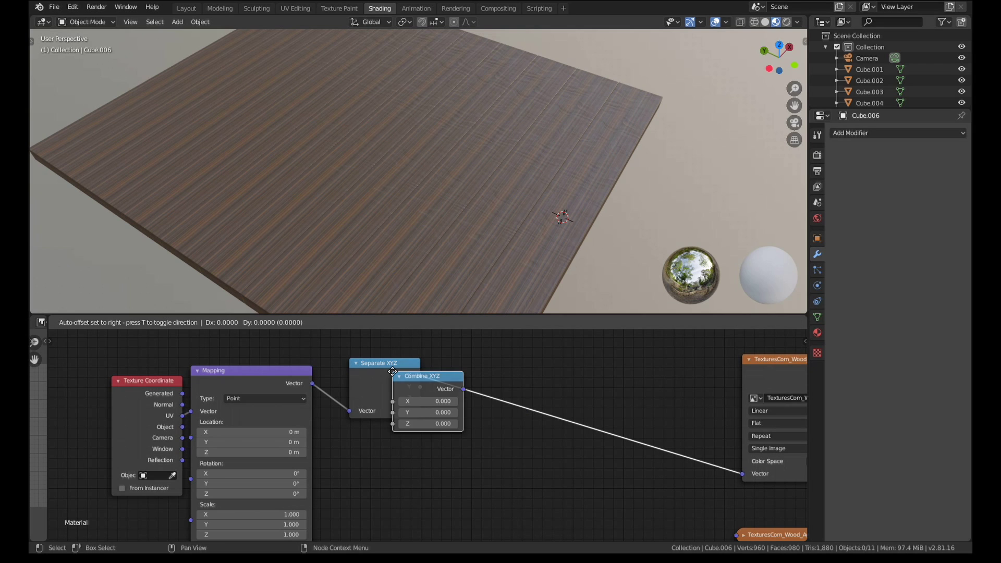
left_click(503, 381)
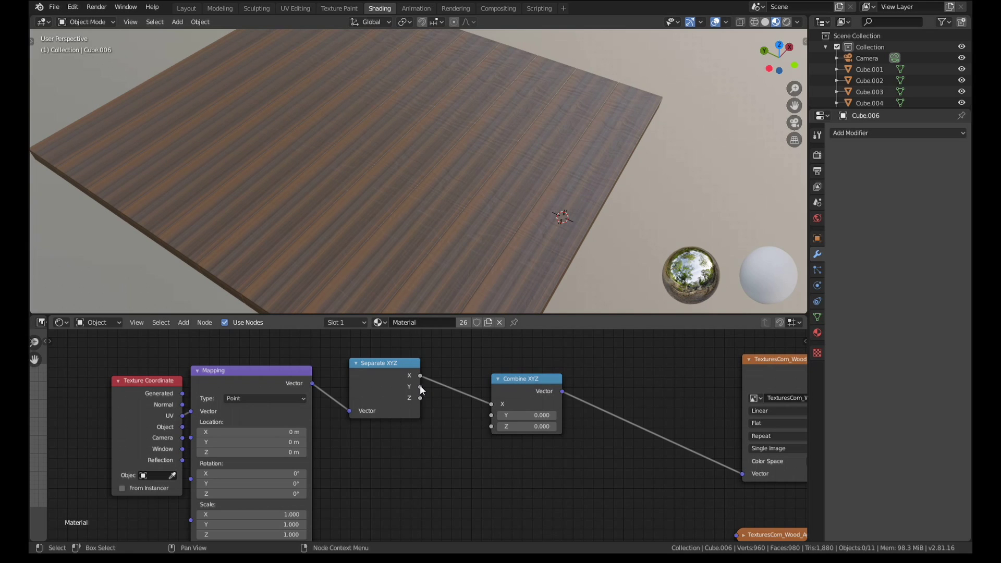
mouse_move(420, 386)
left_mouse_down()
mouse_move(486, 424)
mouse_move(491, 415)
left_mouse_up()
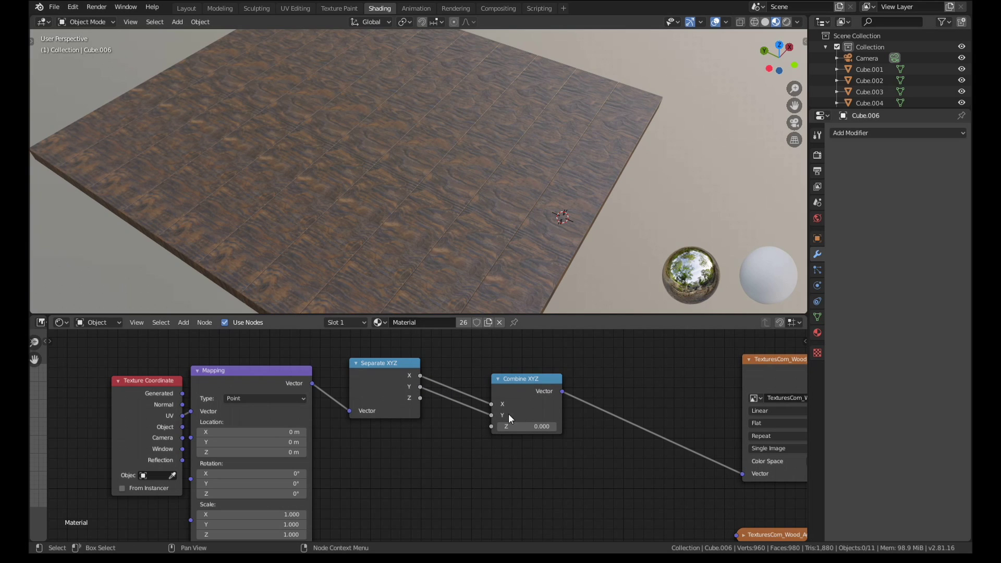
Space the Separate XYZ and Combine XYZ nodes apart to leave room for more nodes between them
left_click_drag(544, 378, 574, 359)
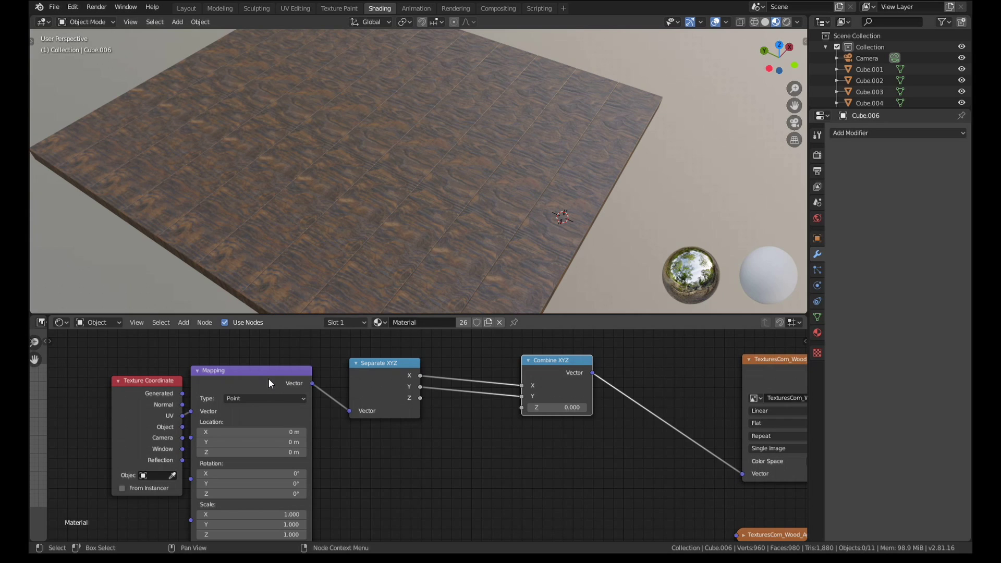
left_click_drag(380, 371, 367, 371)
left_click_drag(543, 362, 513, 363)
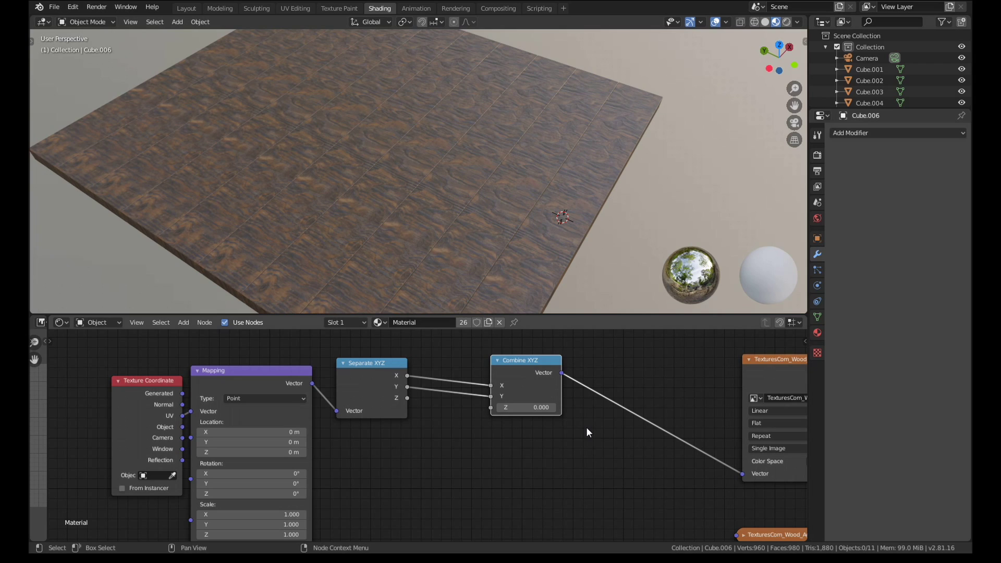
left_click_drag(527, 369, 604, 369)
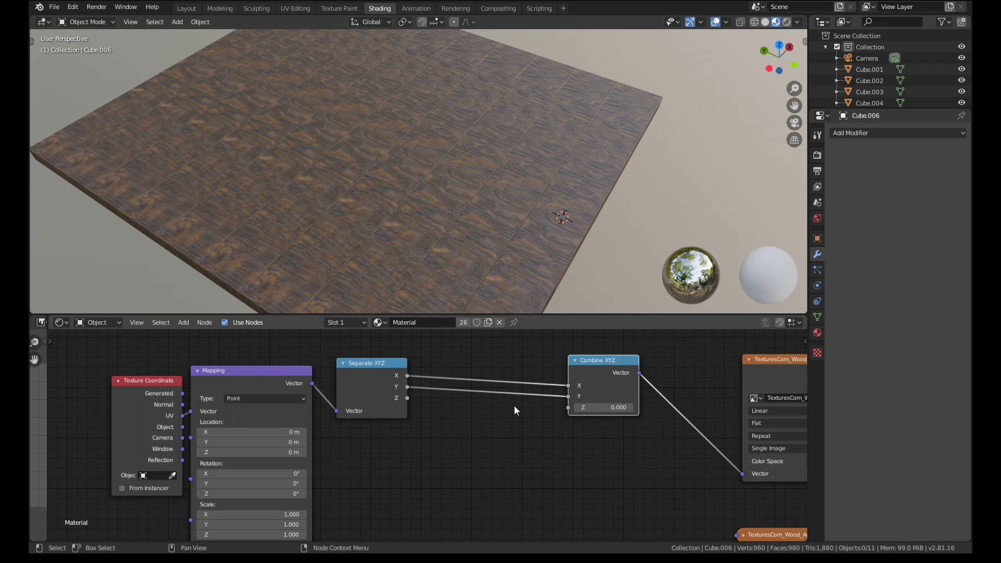
Insert a Math node set to Add on the X link between Separate XYZ and Combine XYZ, placed above them
key("shift+a")
left_click(479, 400)
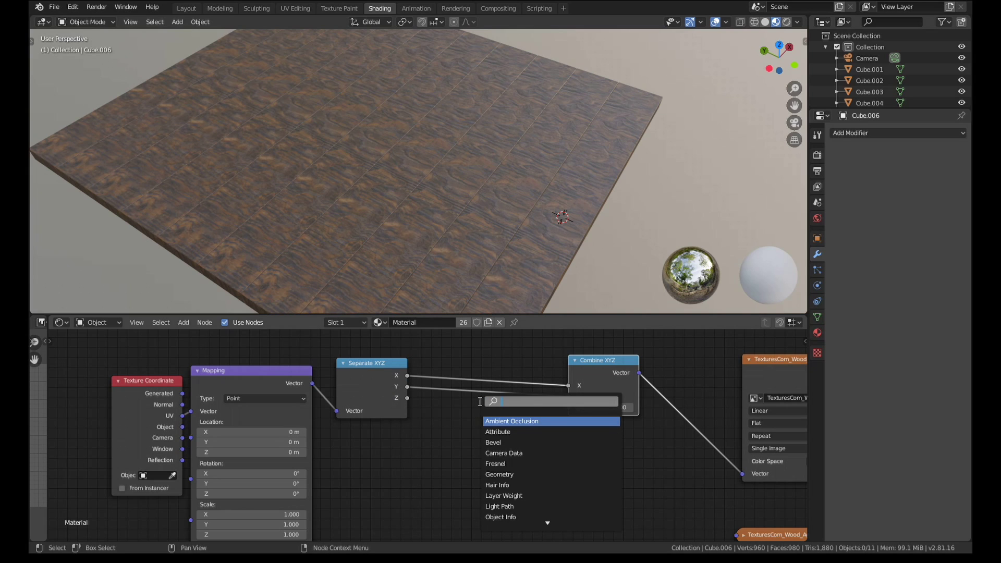
type("math")
key("Return")
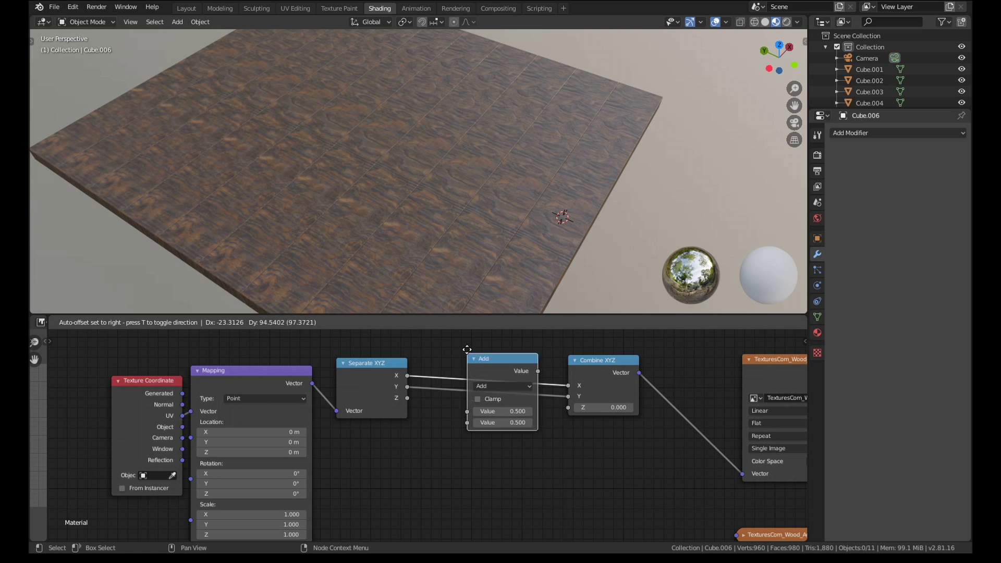
left_click(474, 350)
left_click_drag(483, 355, 478, 510)
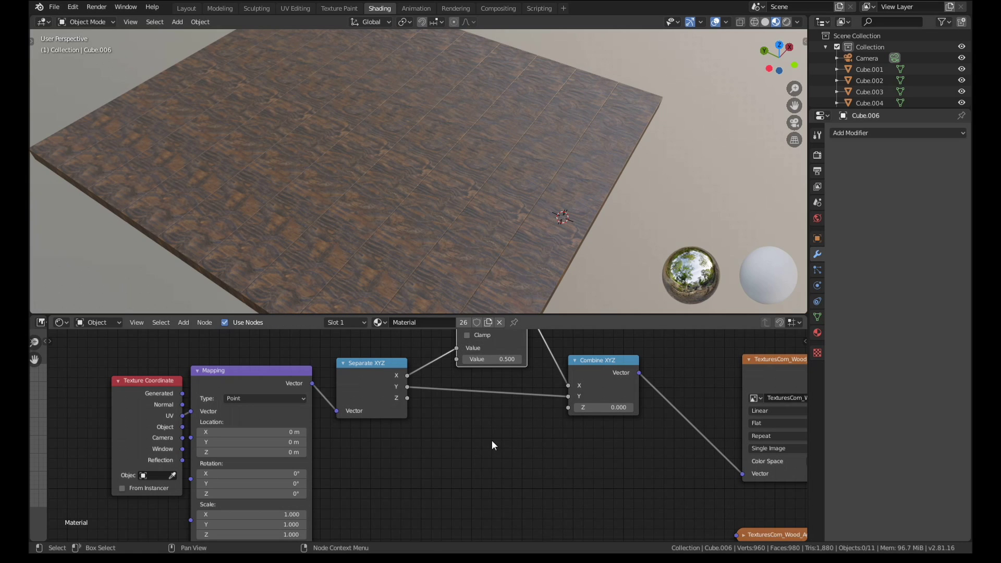
Duplicate the Add node and insert the copy on the Y link, below the original
middle_click_drag(484, 341, 464, 417)
key("shift+d")
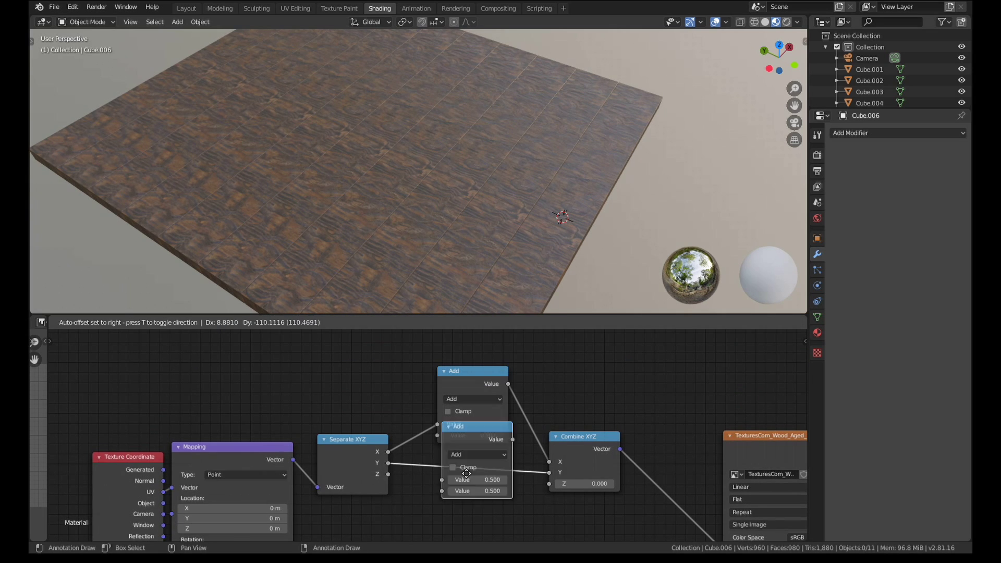
left_click(471, 471)
left_click_drag(469, 471, 463, 457)
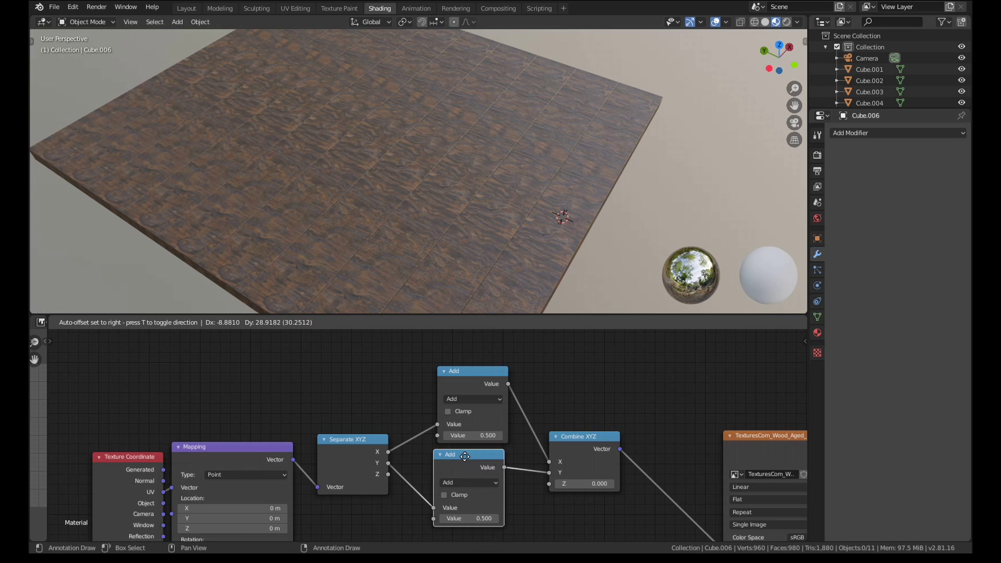
Set the second value of the Add node on the X link to 0
scroll(472, 450, "up", 3)
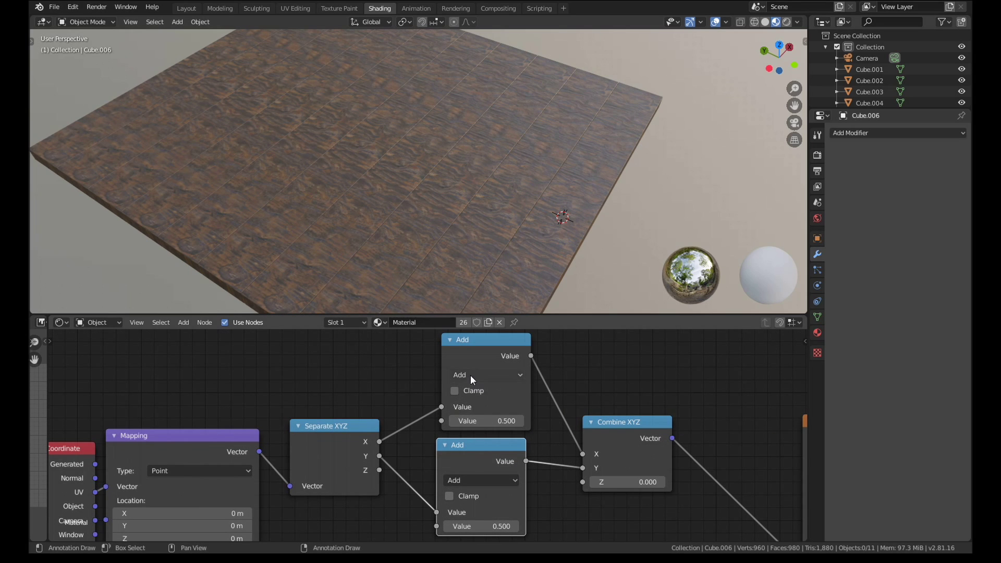
left_click_drag(484, 422, 468, 421)
left_click(491, 422)
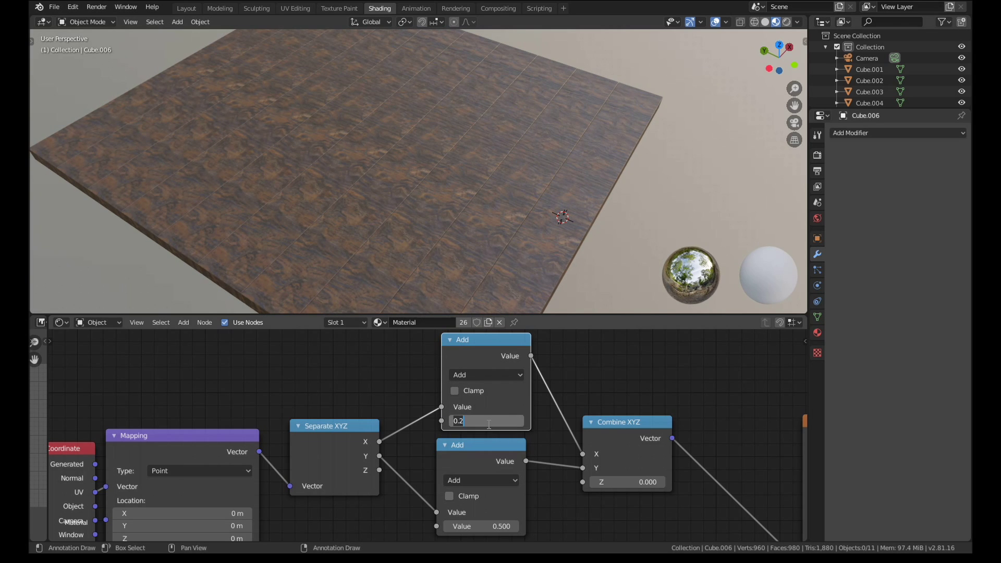
type("0")
key("Return")
Add an Object Info node below the Separate XYZ node
middle_click_drag(443, 441, 487, 360)
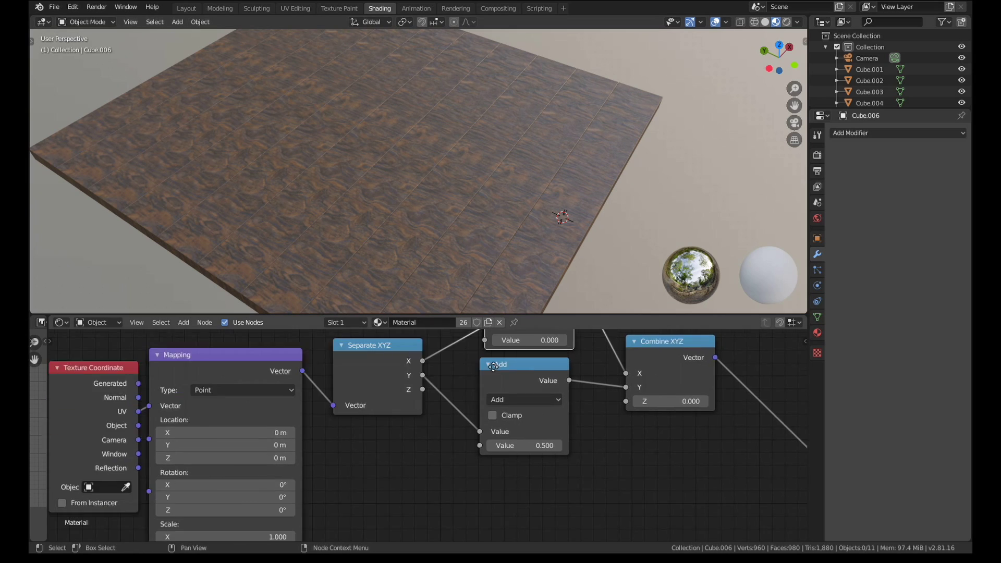
scroll(487, 361, "down", 2)
left_click(427, 439)
key("shift+a")
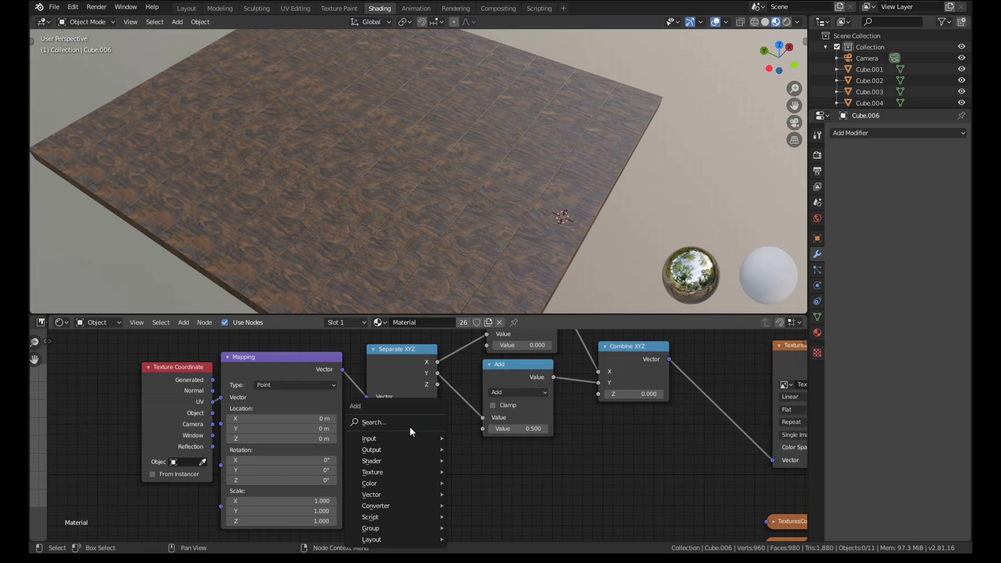
left_click(410, 428)
type("ob")
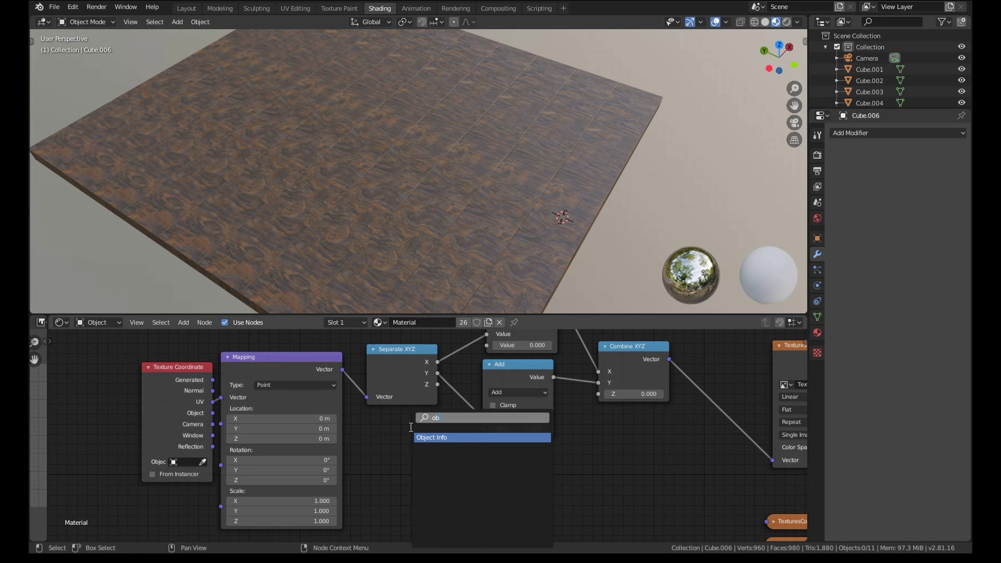
key("Return")
left_click(441, 449)
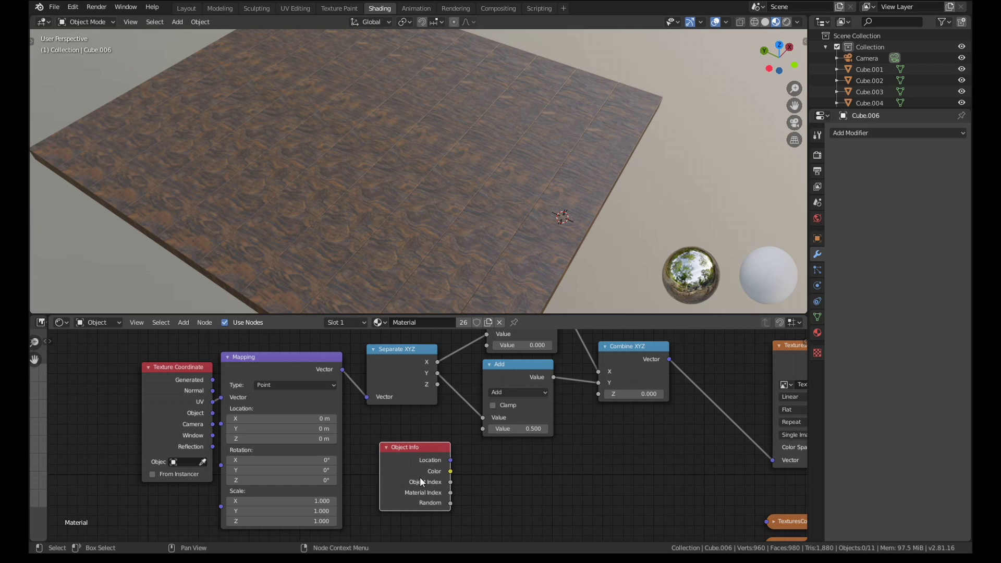
scroll(422, 486, "down", 2)
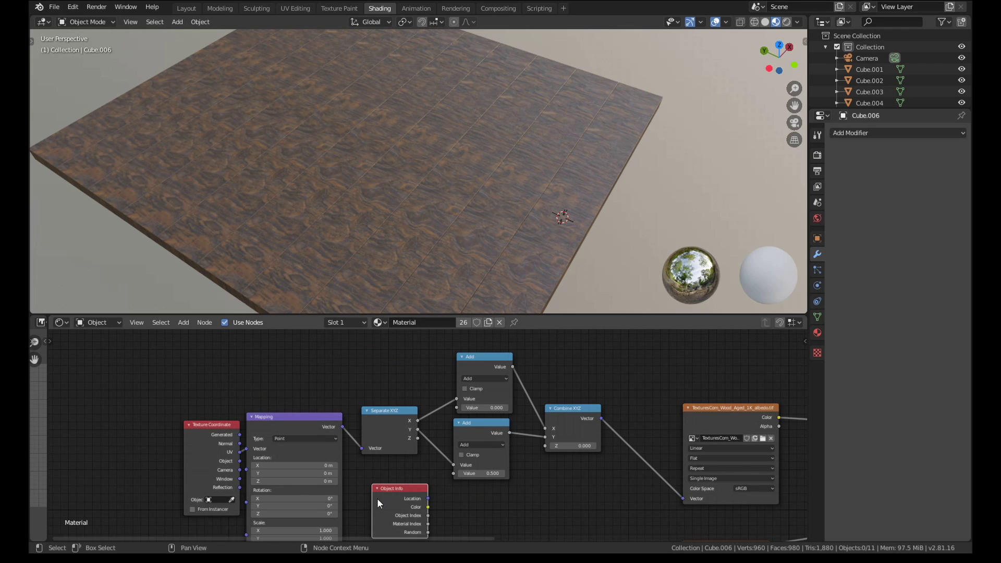
Move the Object Info node just beneath Separate XYZ and preview its Random output on the floor planks
left_click_drag(388, 489, 367, 471)
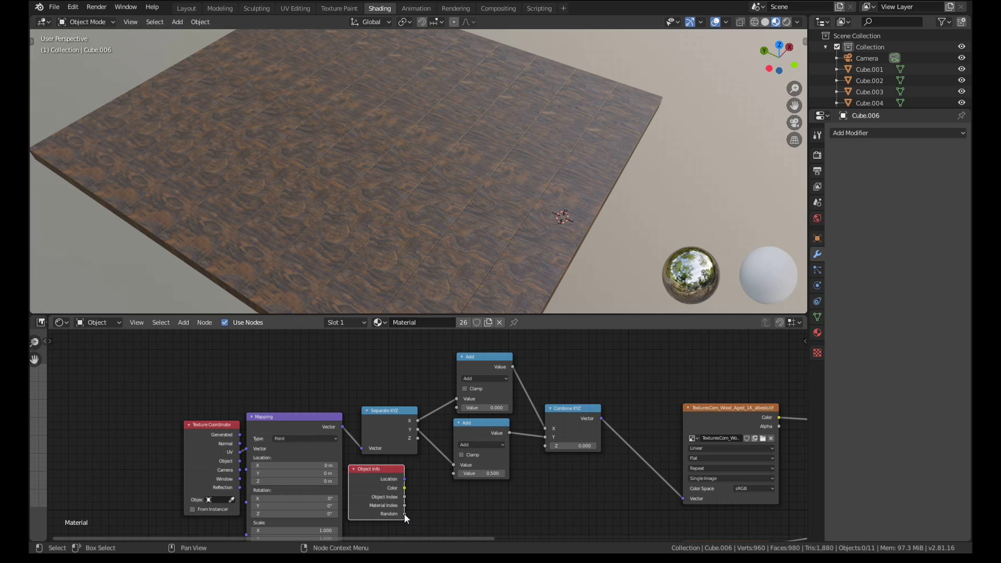
left_click(374, 477, "ctrl+shift")
left_click(375, 477, "ctrl+shift")
left_click(375, 478, "ctrl+shift")
left_click(375, 477, "ctrl+shift")
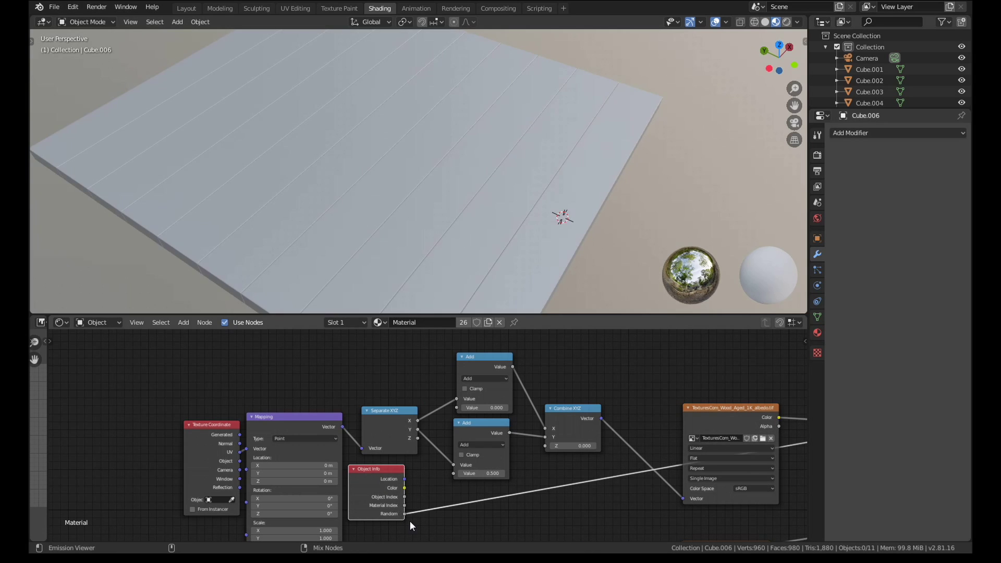
scroll(364, 171, "down", 4)
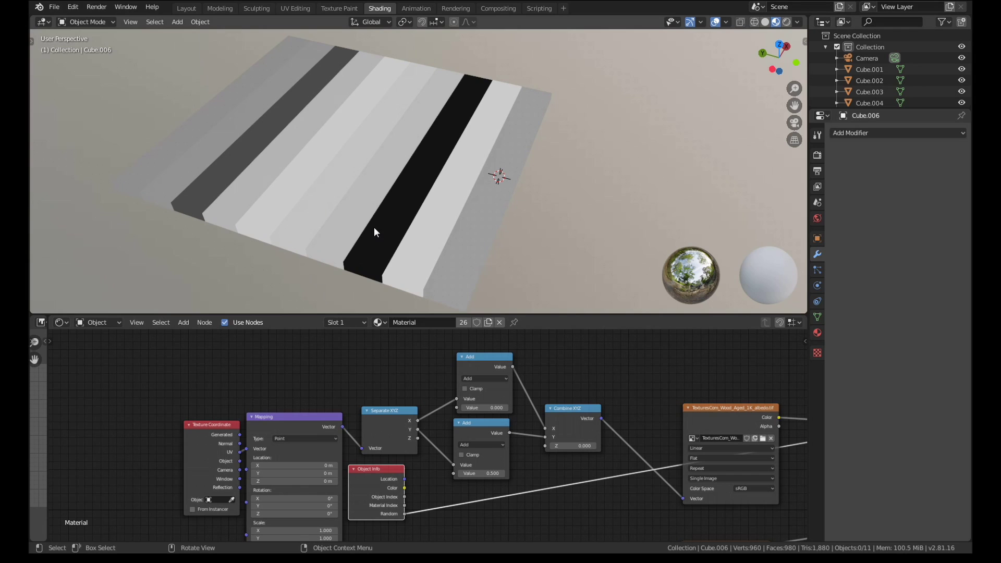
scroll(462, 429, "up", 1)
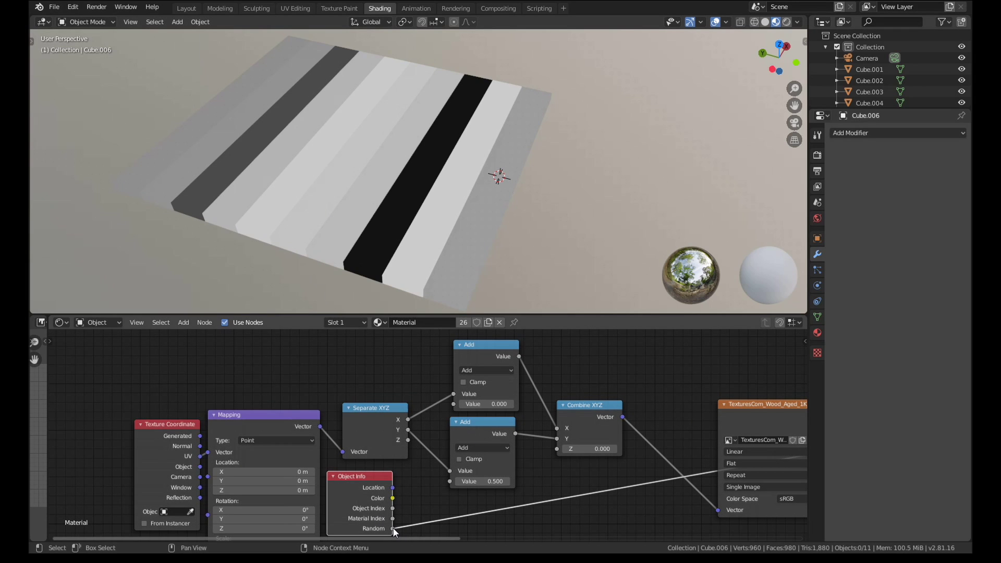
Connect Object Info's Random output to the second value of both Add nodes and restore the Principled BSDF preview
left_click_drag(392, 528, 450, 481)
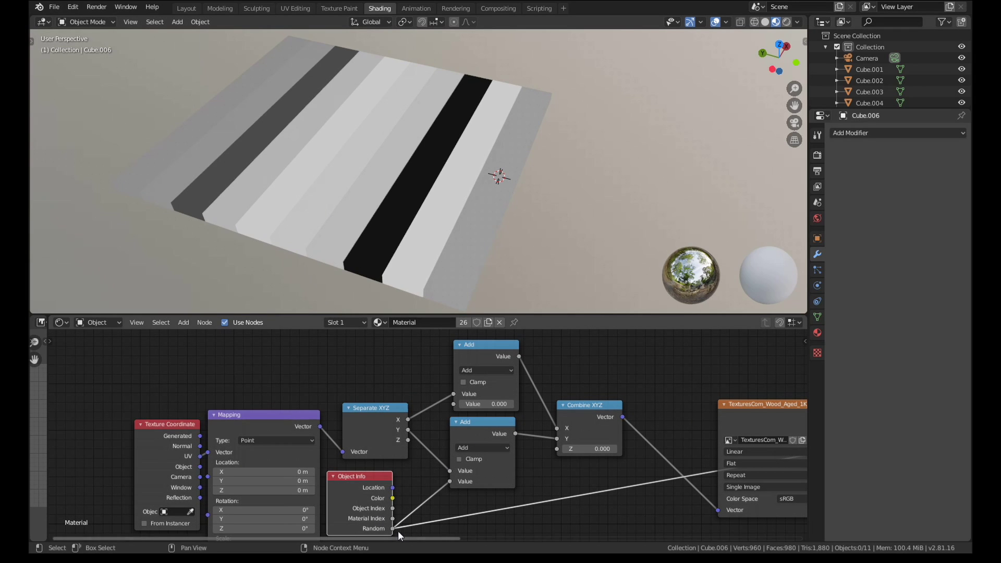
key("Home")
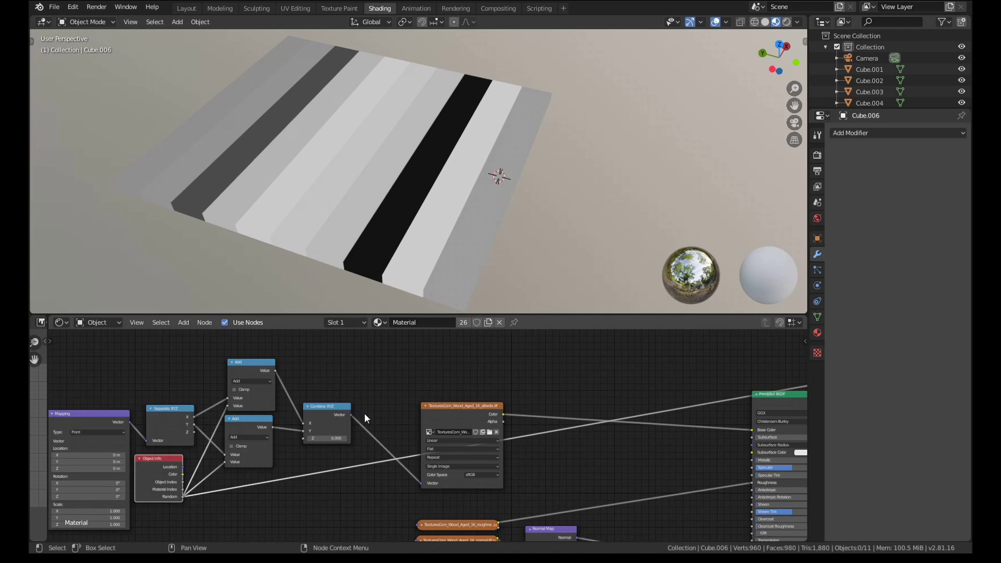
left_click(719, 400, "ctrl+shift")
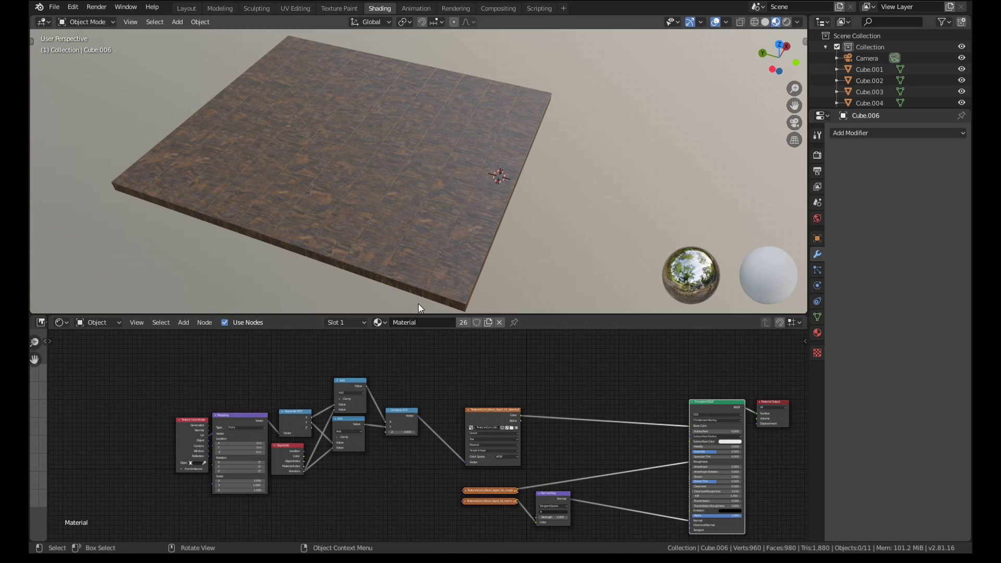
Set the Mapping node's Z rotation to 90°
scroll(332, 437, "up", 2)
scroll(332, 437, "up", 3)
scroll(263, 468, "up", 1)
middle_click_drag(293, 449, 324, 447)
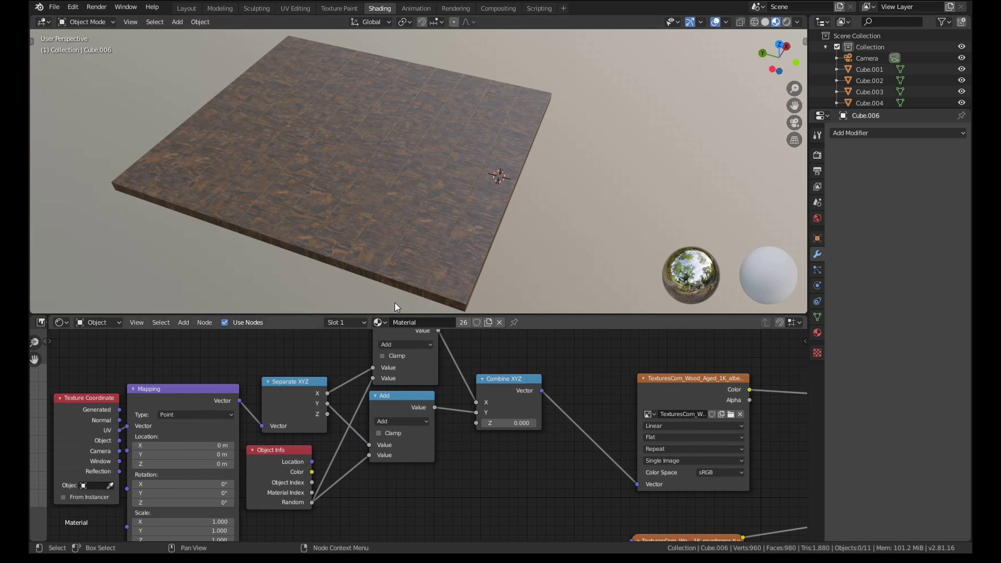
middle_click_drag(396, 215, 317, 145)
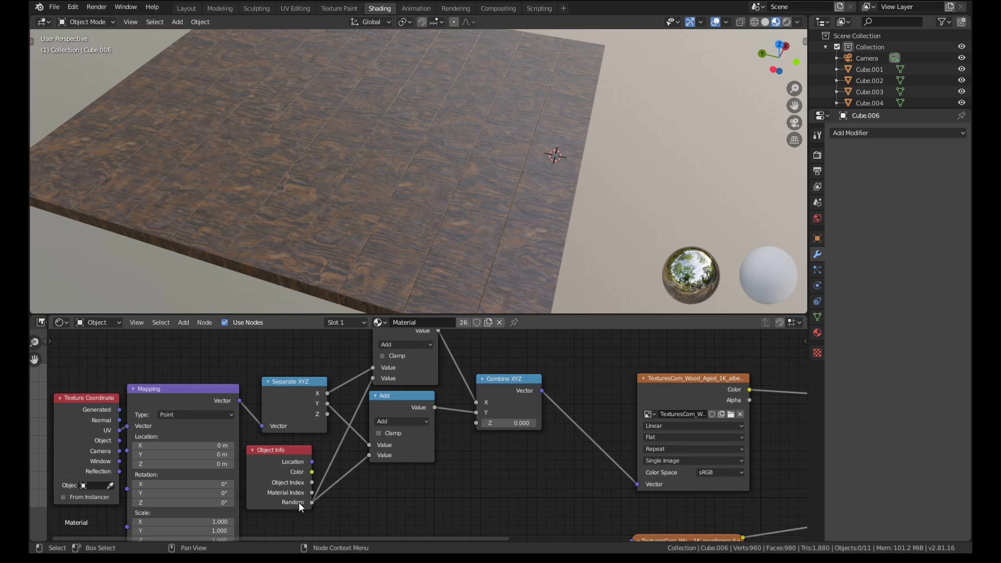
middle_click_drag(301, 451, 393, 406)
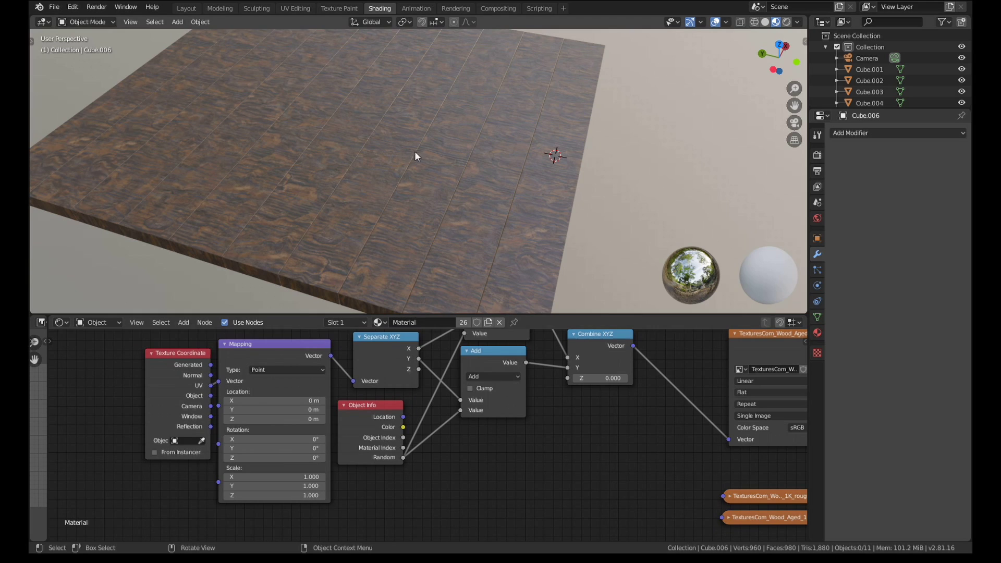
scroll(358, 452, "up", 2)
left_click(265, 459)
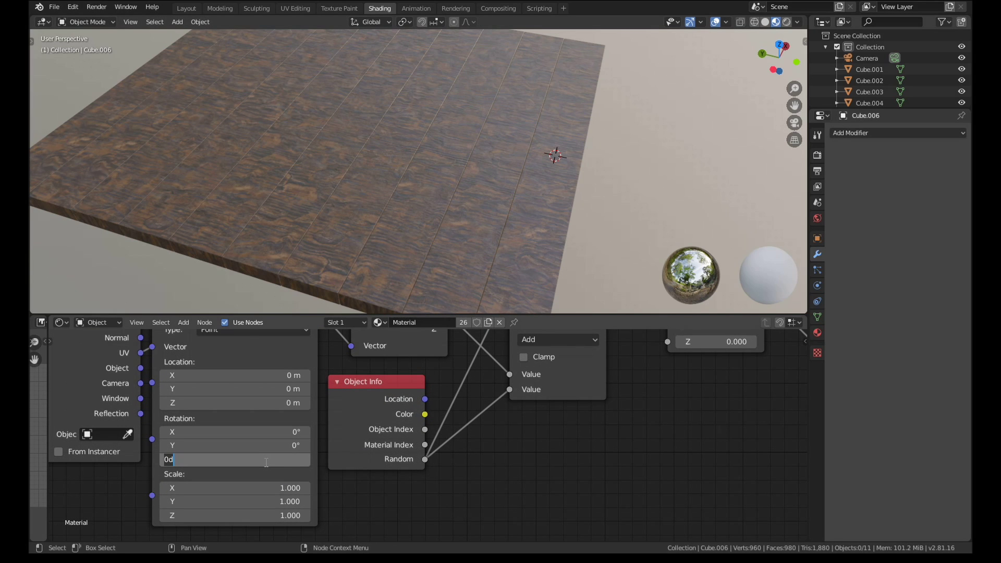
type("90")
key("Return")
Examine the wood grain's direction and its variation between neighbouring planks across the floor
scroll(368, 149, "down", 4)
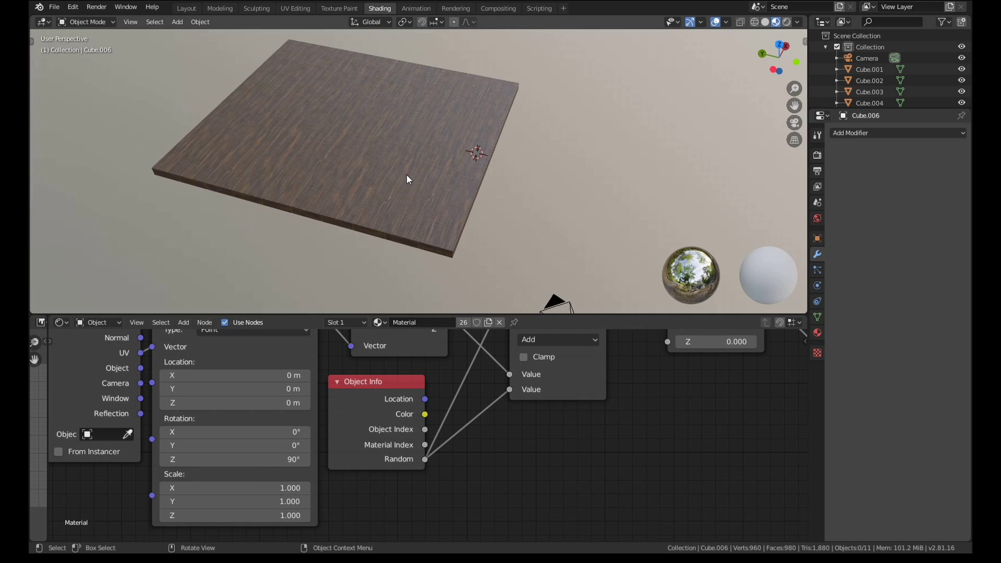
scroll(412, 157, "up", 5)
middle_click_drag(458, 154, 221, 258)
middle_click_drag(290, 271, 483, 205)
scroll(502, 196, "up", 1)
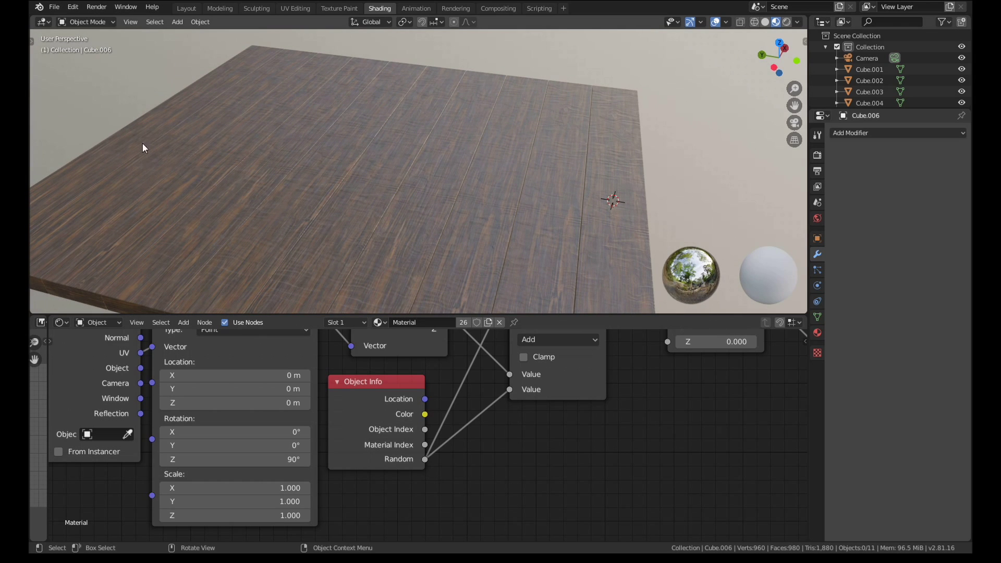
left_click(386, 183)
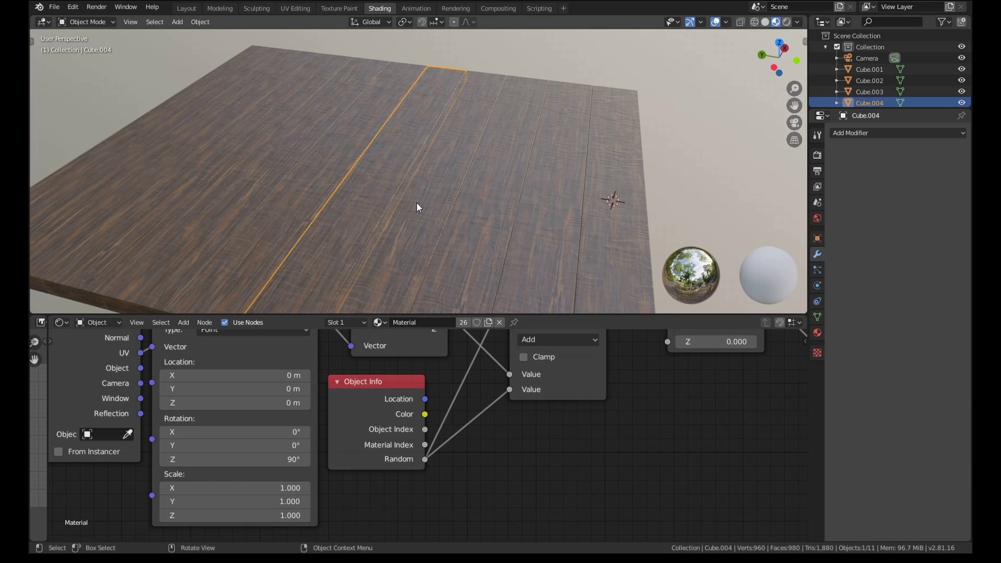
left_click(416, 201)
key("alt+a")
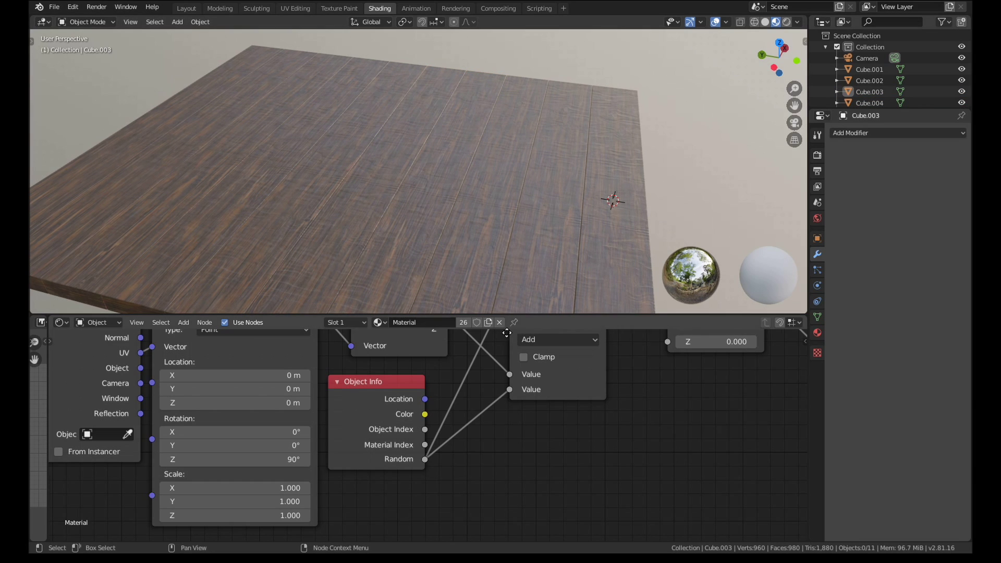
scroll(330, 434, "down", 4)
middle_click_drag(441, 222, 408, 242)
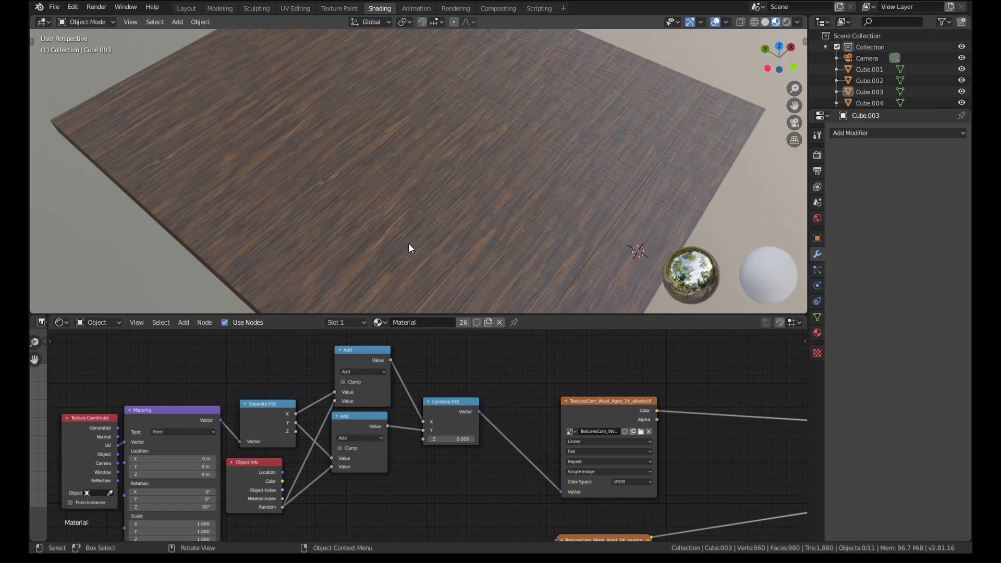
Connect the Combine XYZ vector to the vector inputs of the roughness and normal texture nodes
middle_click_drag(502, 474, 437, 409)
scroll(425, 440, "down", 4)
mouse_move(421, 361)
left_mouse_down()
mouse_move(437, 442)
mouse_move(478, 457)
left_mouse_up()
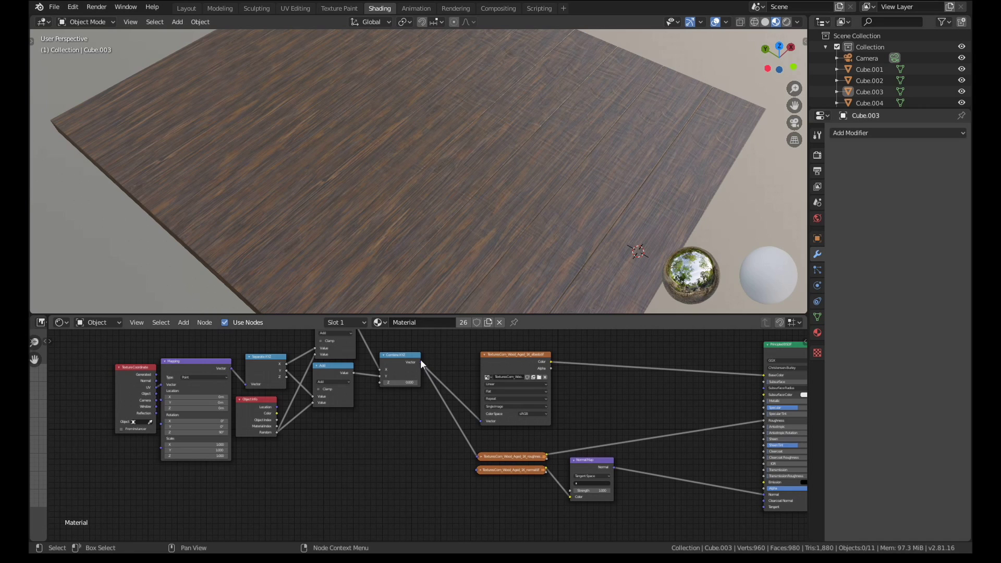
left_click_drag(420, 358, 467, 469)
left_click_drag(421, 362, 478, 471)
Insert a MixRGB node on the link between the albedo texture's Color output and the Principled BSDF's Base Color
mouse_move(445, 229)
middle_mouse_down()
mouse_move(467, 191)
mouse_move(471, 213)
mouse_move(455, 218)
middle_mouse_up()
middle_click_drag(611, 415, 324, 437)
scroll(324, 437, "up", 2)
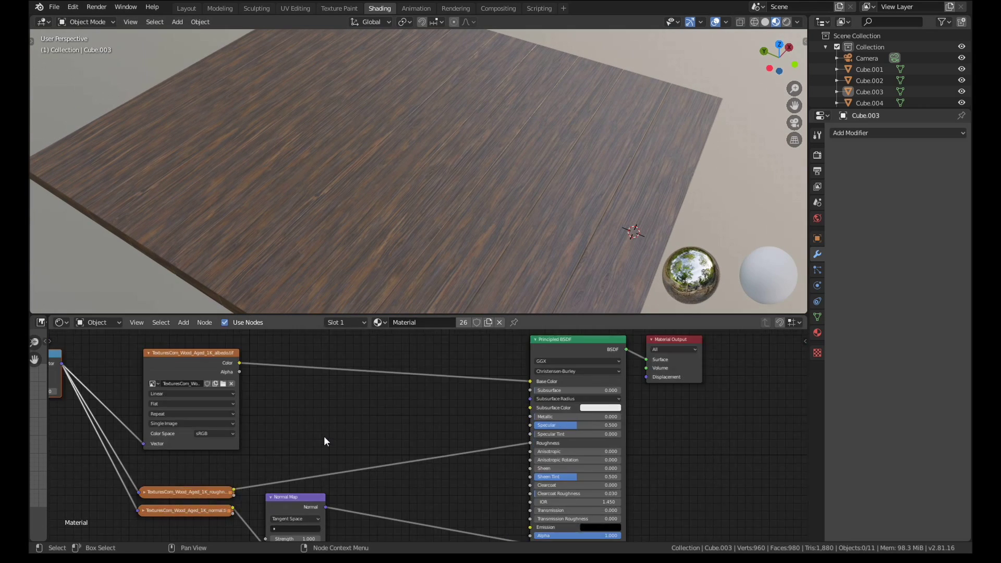
middle_click_drag(254, 368, 394, 413)
scroll(416, 417, "up", 2)
left_click(280, 392)
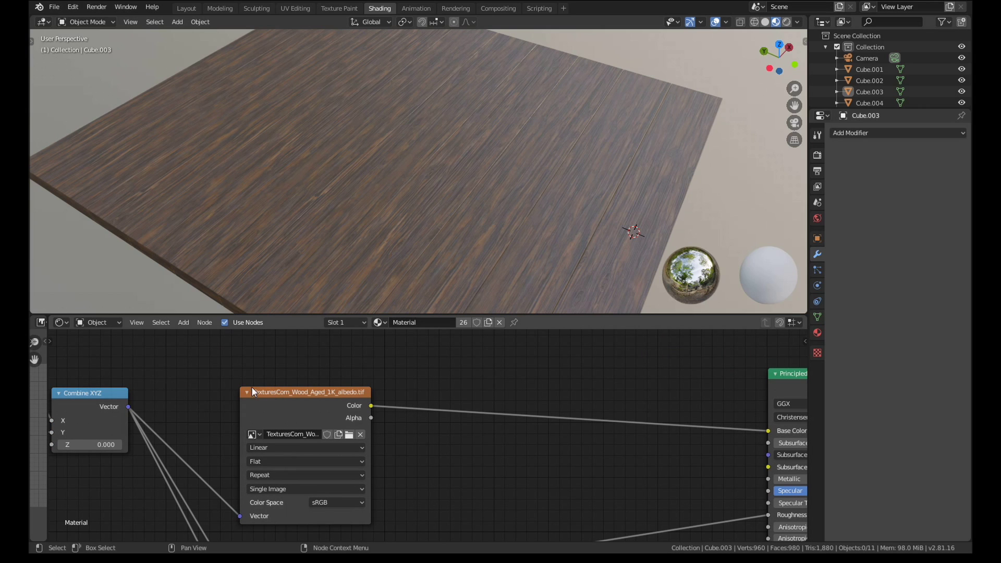
middle_click_drag(404, 393, 326, 380)
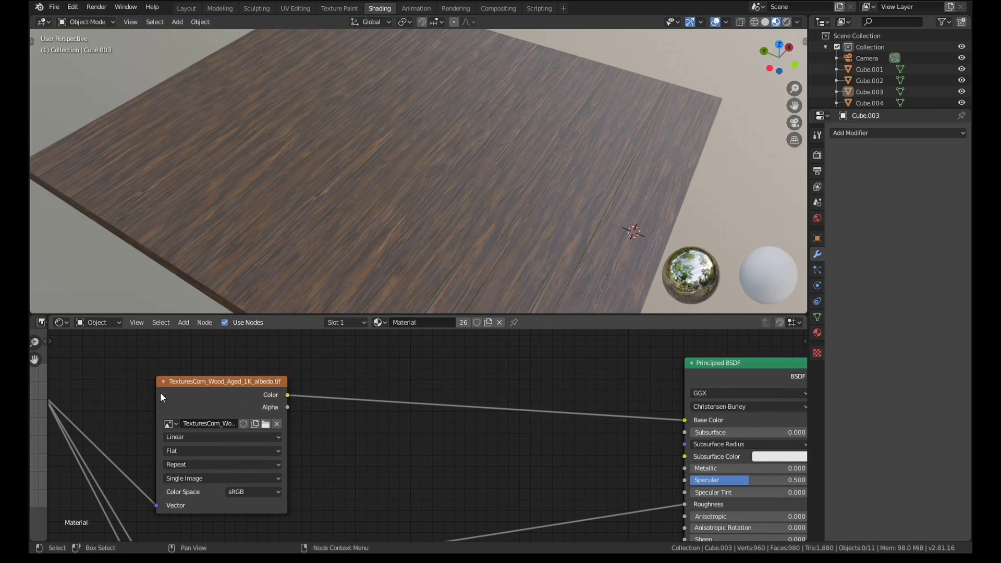
left_click_drag(239, 401, 227, 419)
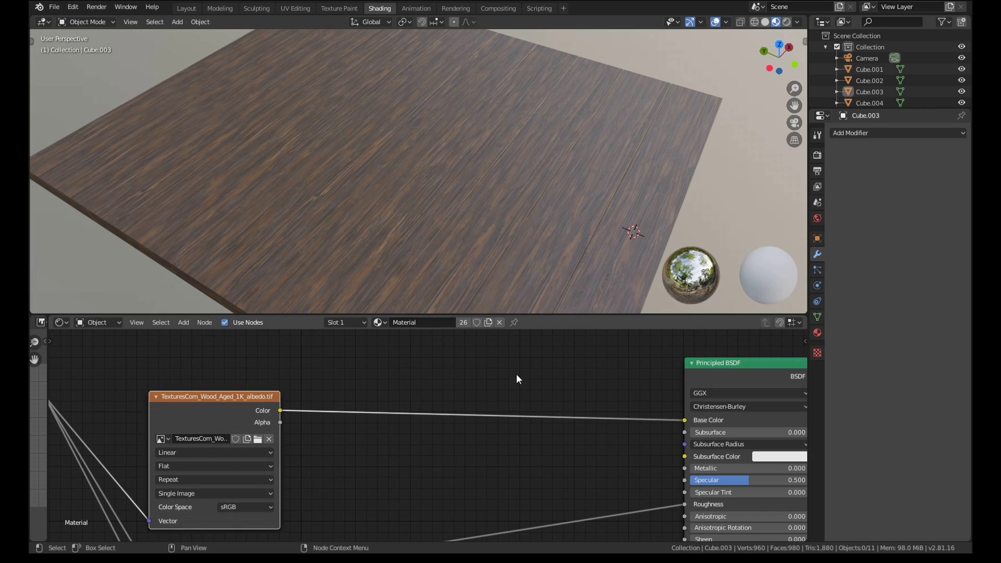
key("shift+a")
left_click(502, 364)
type("mix")
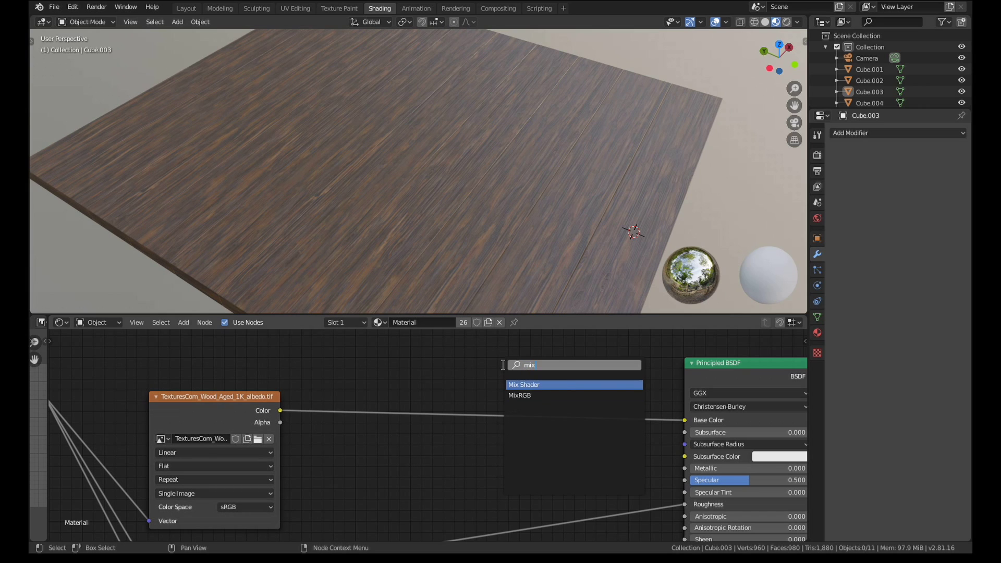
left_click(520, 395)
left_click(512, 384)
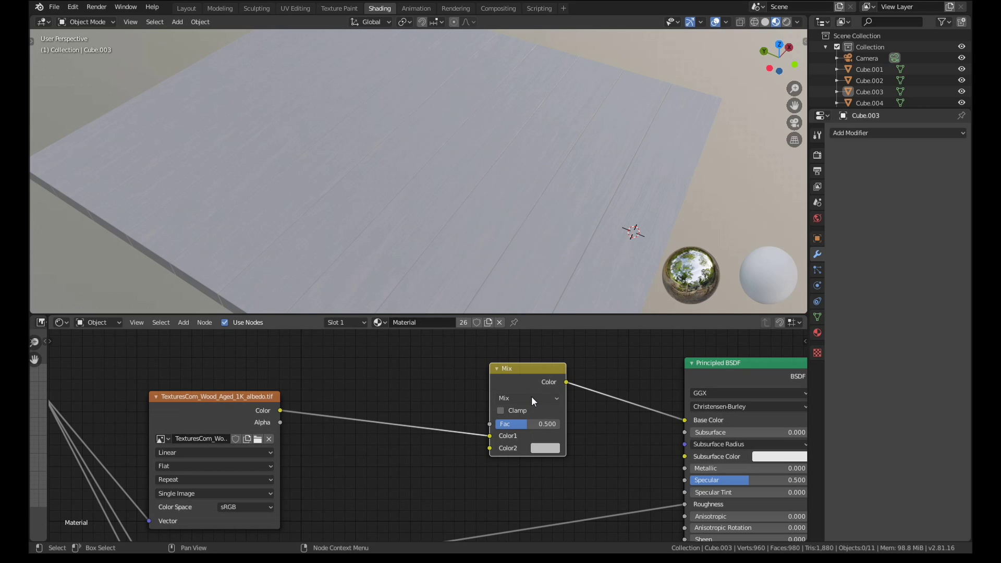
Set the MixRGB node's blending mode to Overlay
left_click(530, 399)
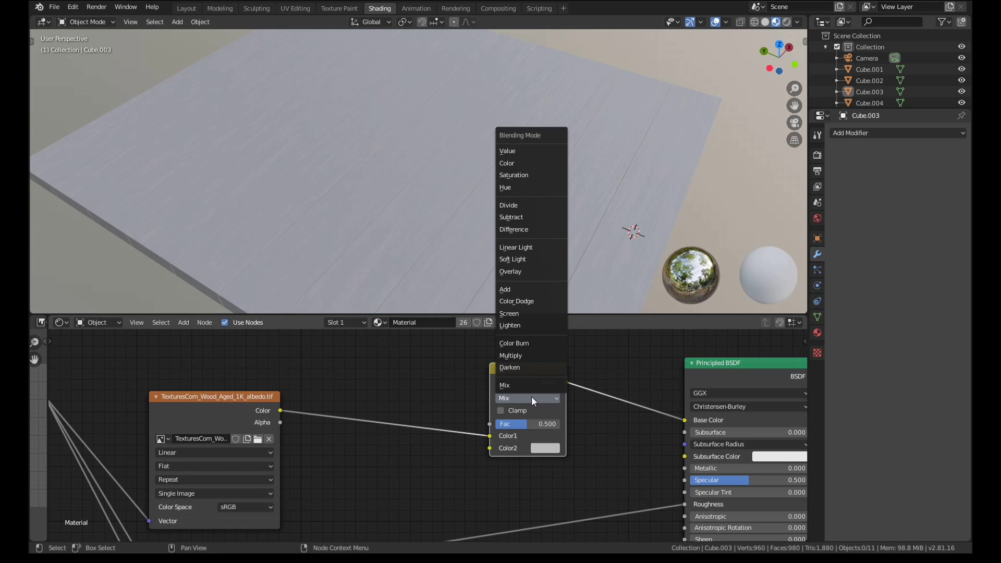
left_click(540, 273)
left_click(435, 378)
Add a ColorRamp node and place it unlinked above the albedo texture node
scroll(553, 398, "down", 4)
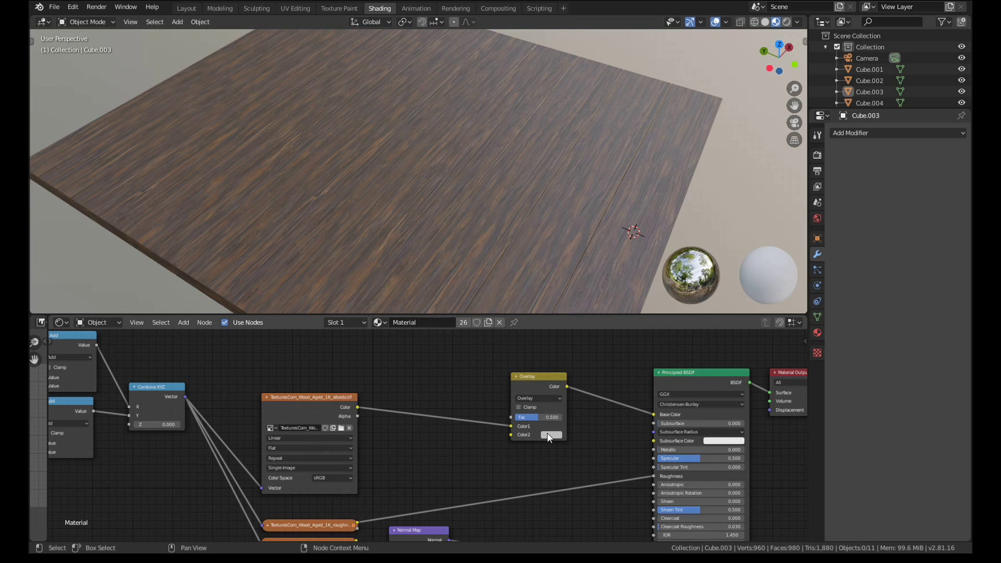
middle_click_drag(244, 430, 361, 462)
scroll(470, 449, "down", 2)
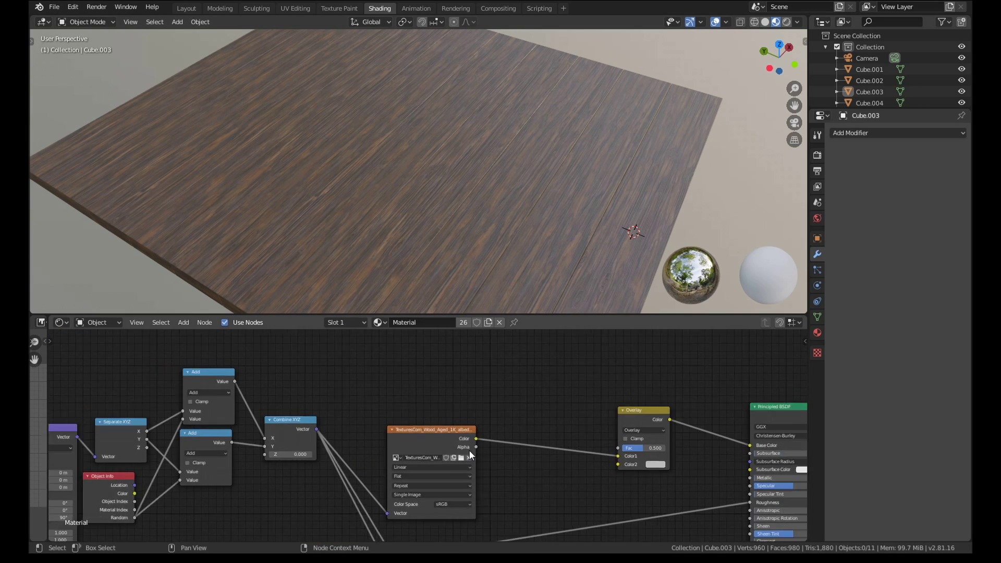
middle_click_drag(433, 434, 446, 405)
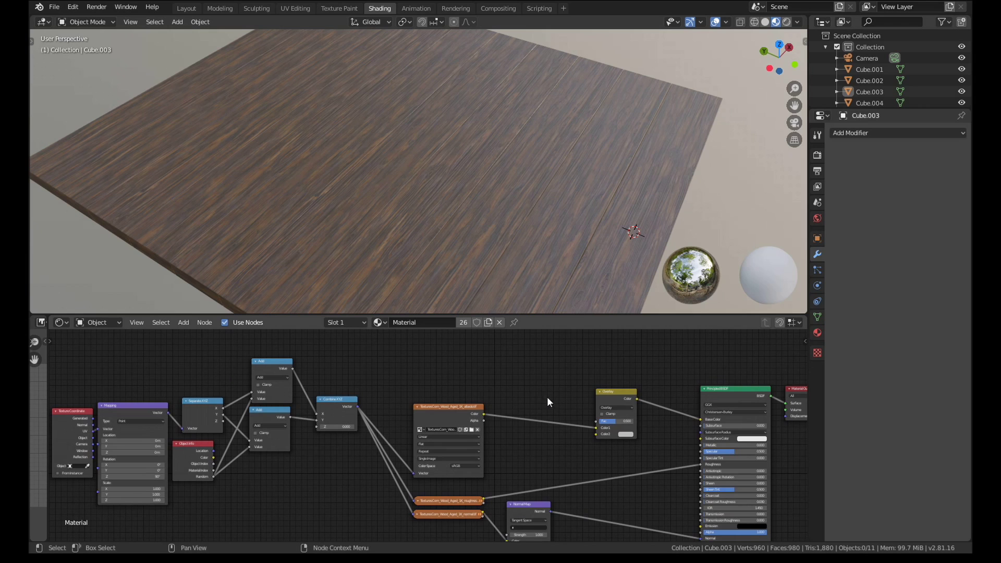
key("shift+a")
left_click(503, 377)
type("ra")
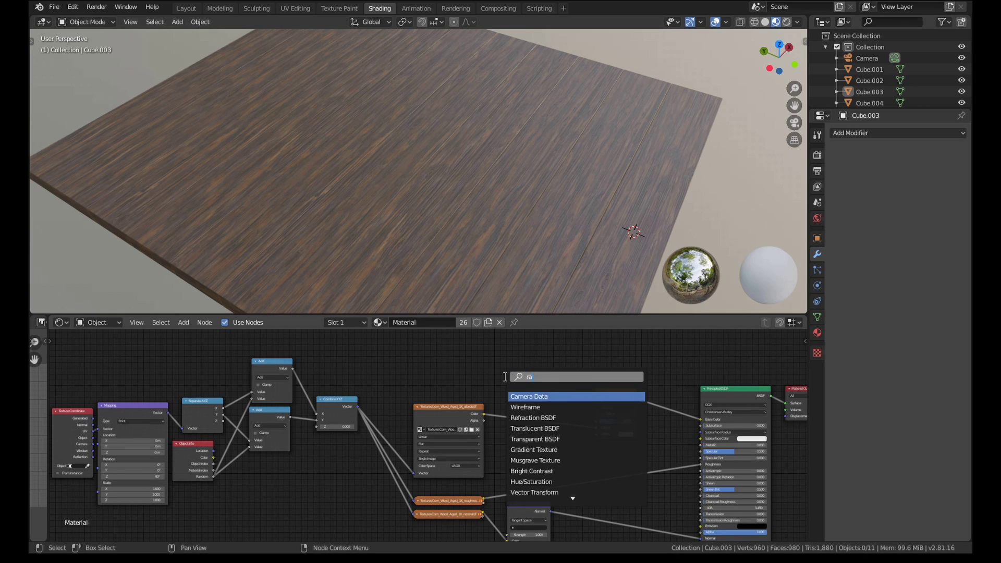
type("mp")
key("Return")
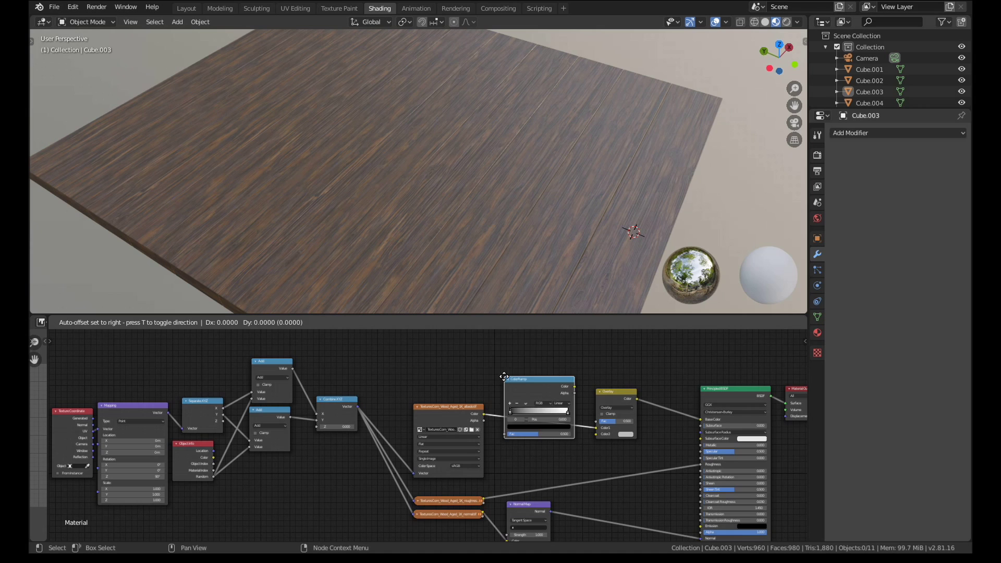
left_click(419, 529)
Connect Object Info's Random output to the ColorRamp's Fac input
middle_click_drag(296, 473, 240, 502)
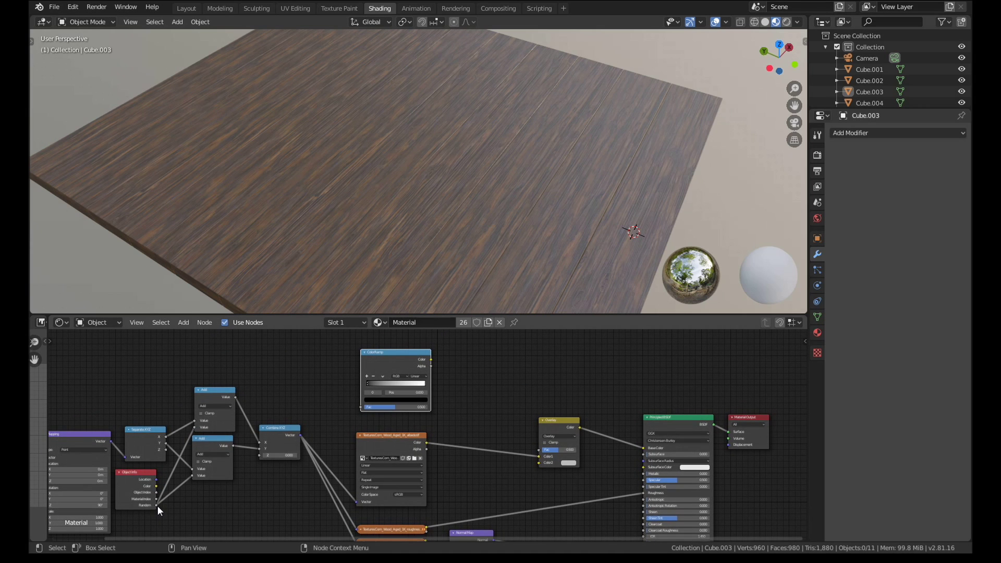
scroll(157, 505, "up", 3)
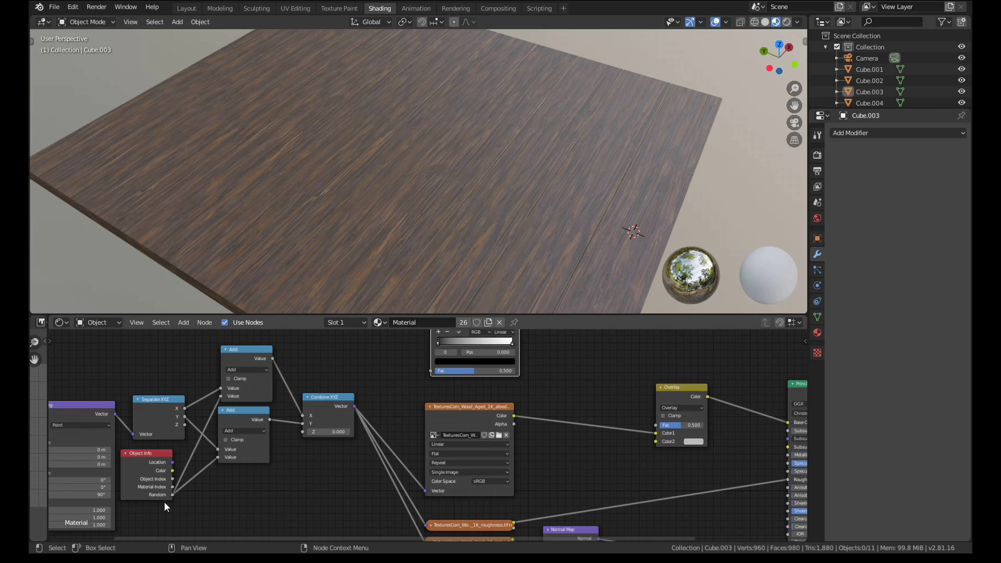
middle_click_drag(164, 502, 139, 516)
left_click_drag(150, 508, 406, 385)
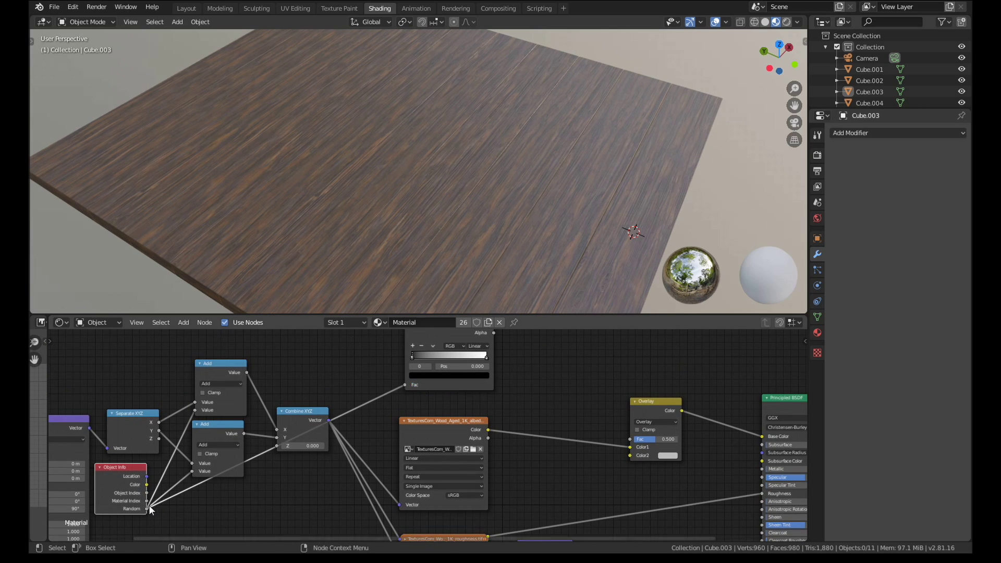
Connect the ColorRamp's Color output to the Overlay MixRGB node's Color2 input
scroll(435, 402, "up", 2)
middle_click_drag(435, 403, 399, 452)
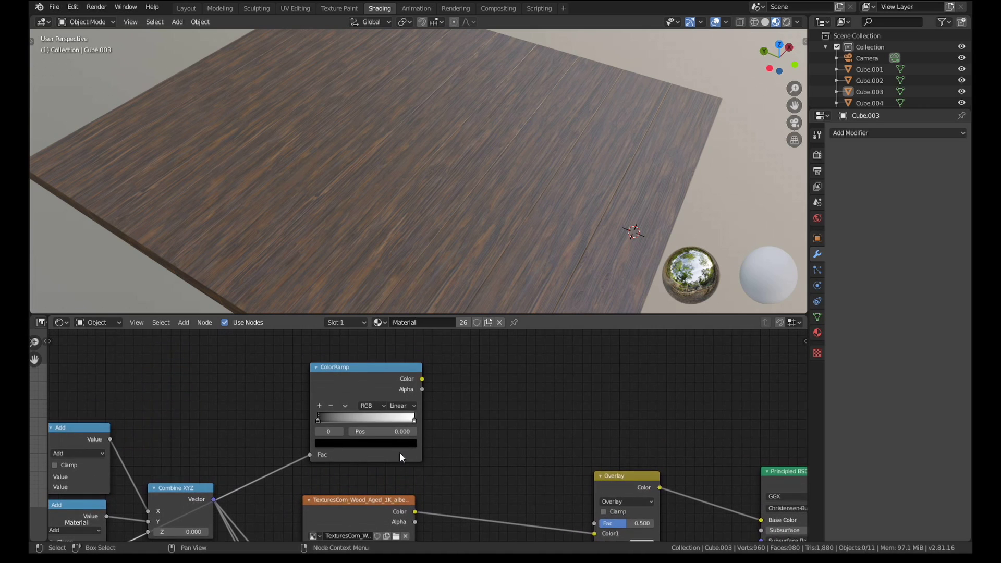
scroll(400, 452, "up", 1)
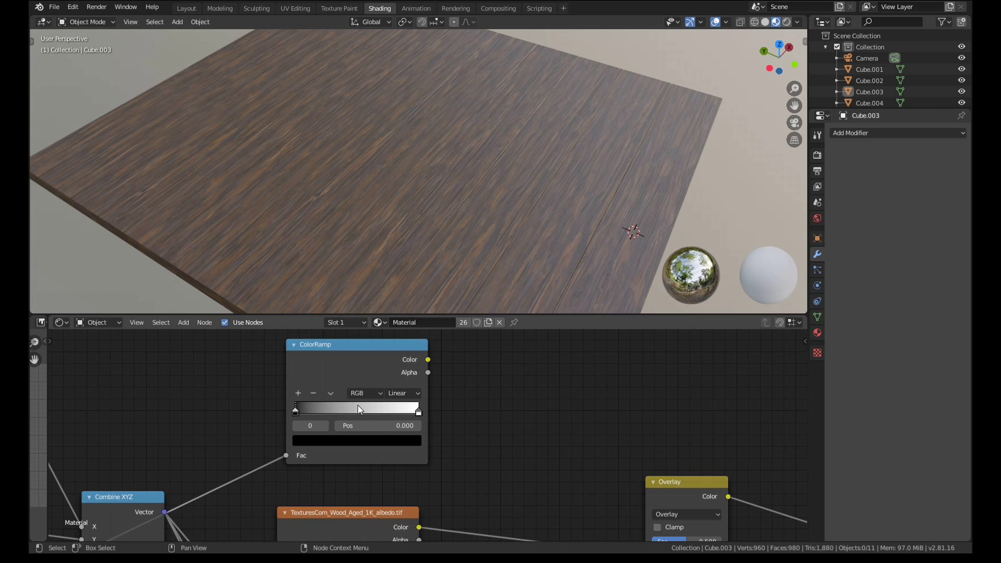
middle_click_drag(522, 440, 383, 414)
scroll(345, 425, "down", 1)
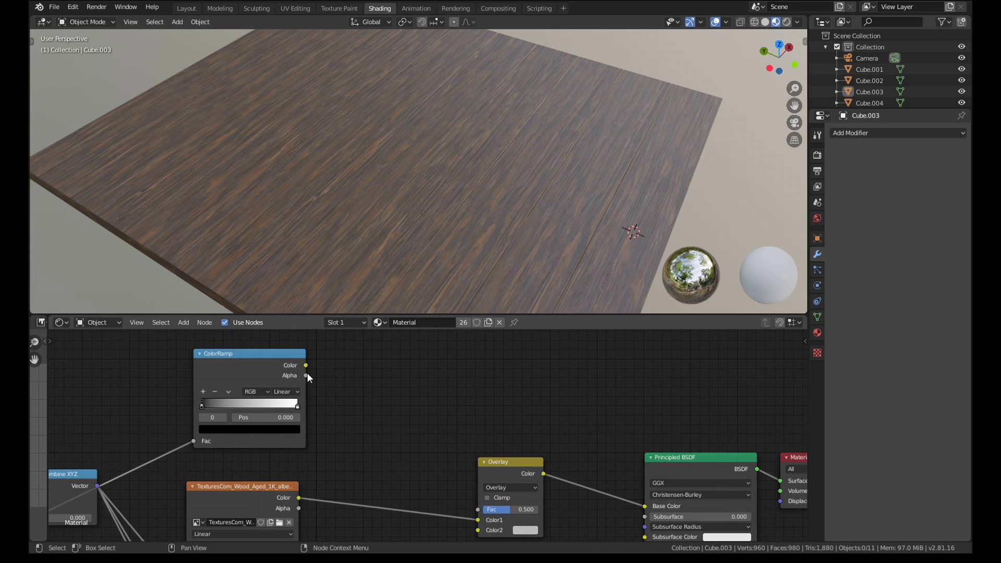
left_click_drag(306, 364, 481, 530)
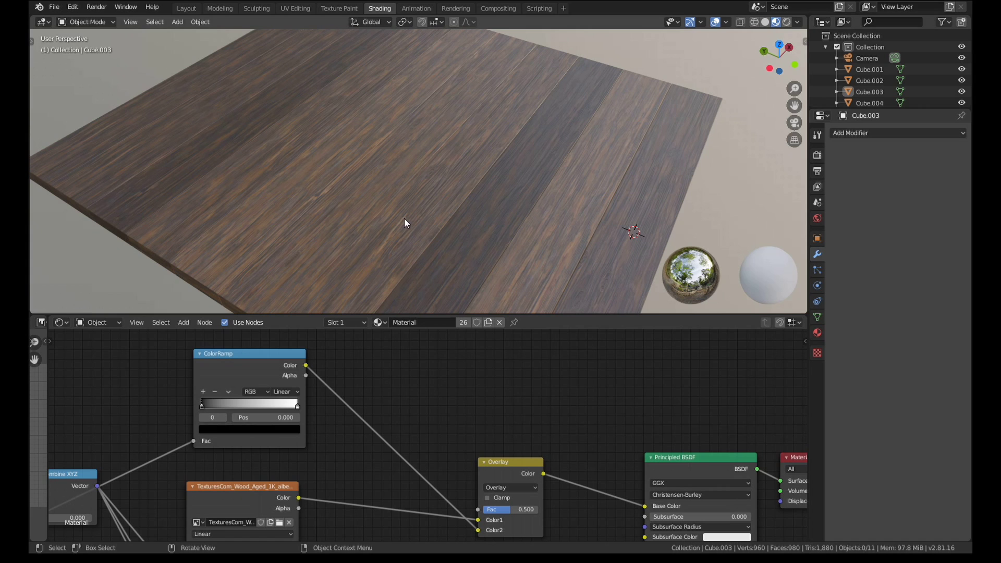
Connect Object Info's Random output to the Overlay MixRGB node's Fac input
scroll(467, 458, "down", 5)
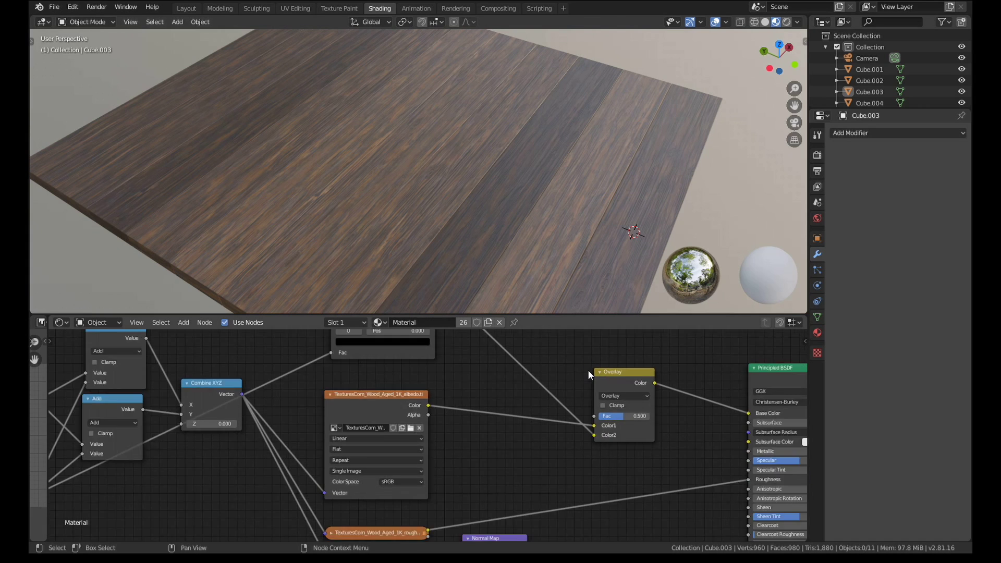
left_click_drag(209, 456, 598, 401)
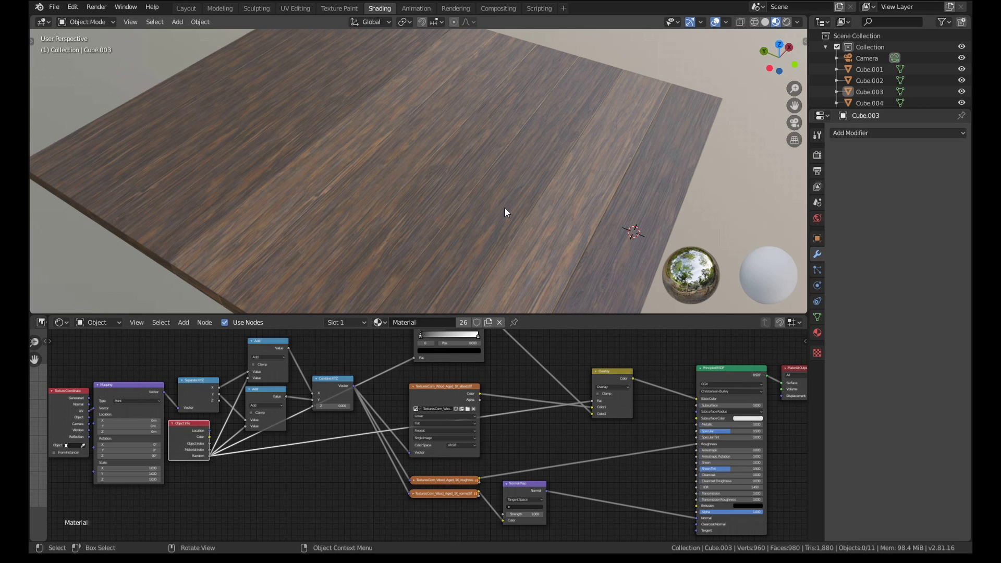
scroll(315, 427, "up", 5)
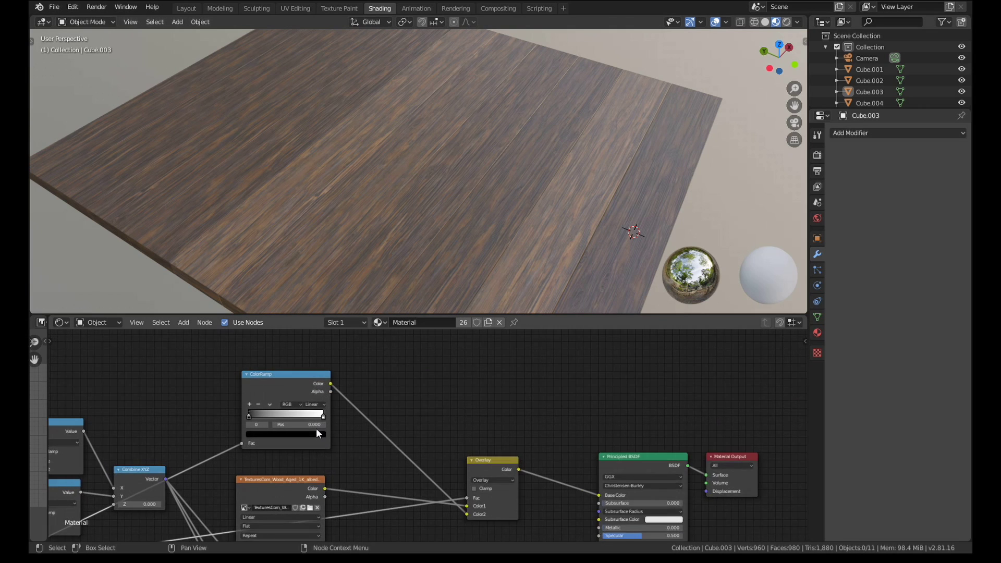
middle_click_drag(412, 183, 448, 158)
Try moving the ColorRamp's white stop to position 0.091 and return it to the end of the ramp
middle_click_drag(382, 411, 560, 456)
scroll(491, 385, "up", 2)
scroll(560, 456, "up", 1)
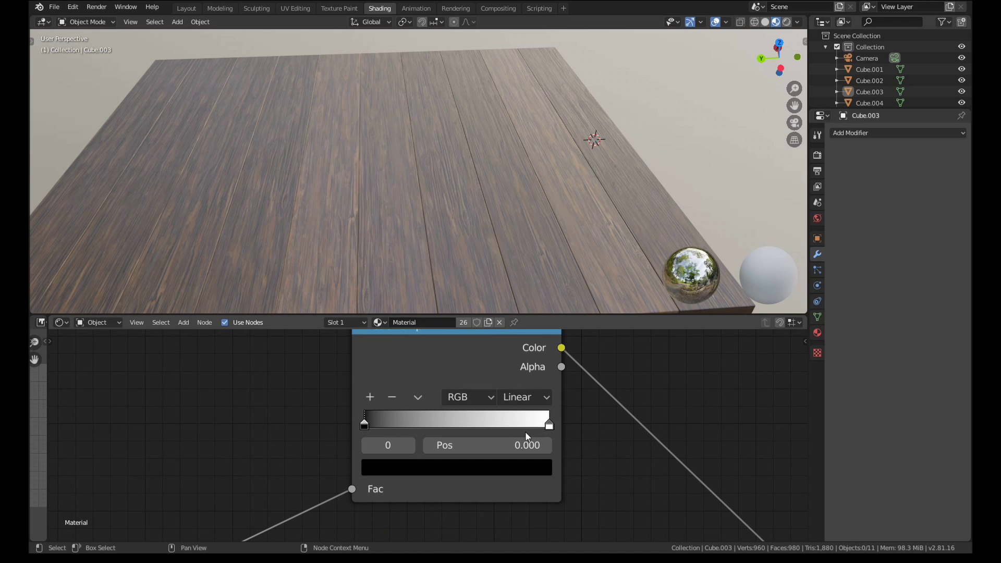
middle_click_drag(509, 275, 531, 250)
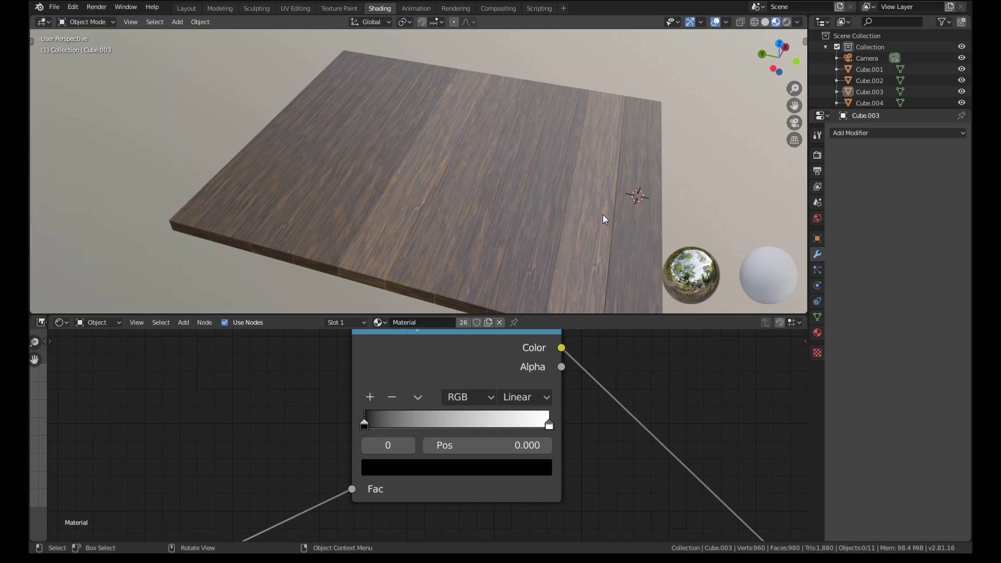
left_click_drag(549, 425, 380, 425)
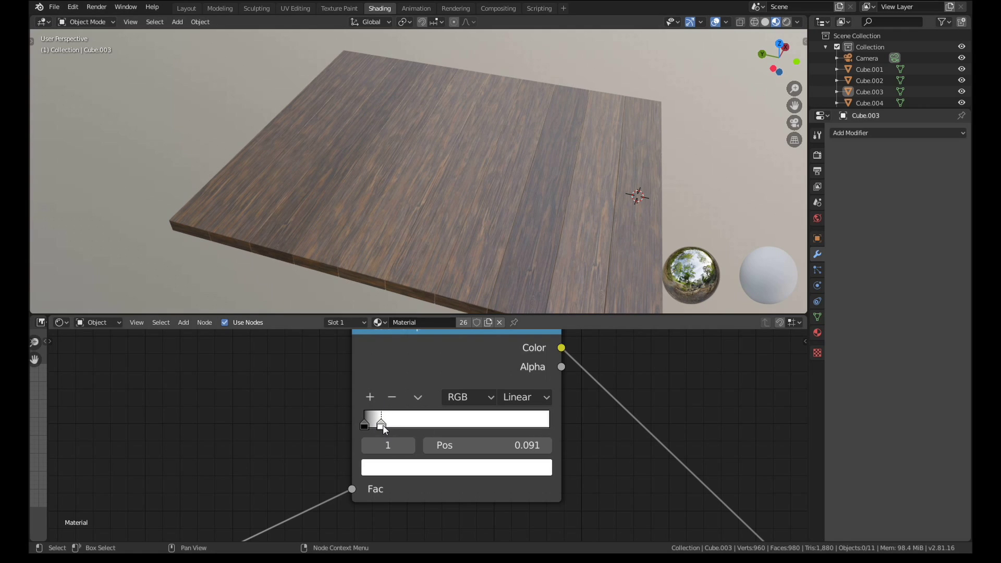
left_click_drag(383, 425, 550, 425)
left_click_drag(364, 426, 301, 430)
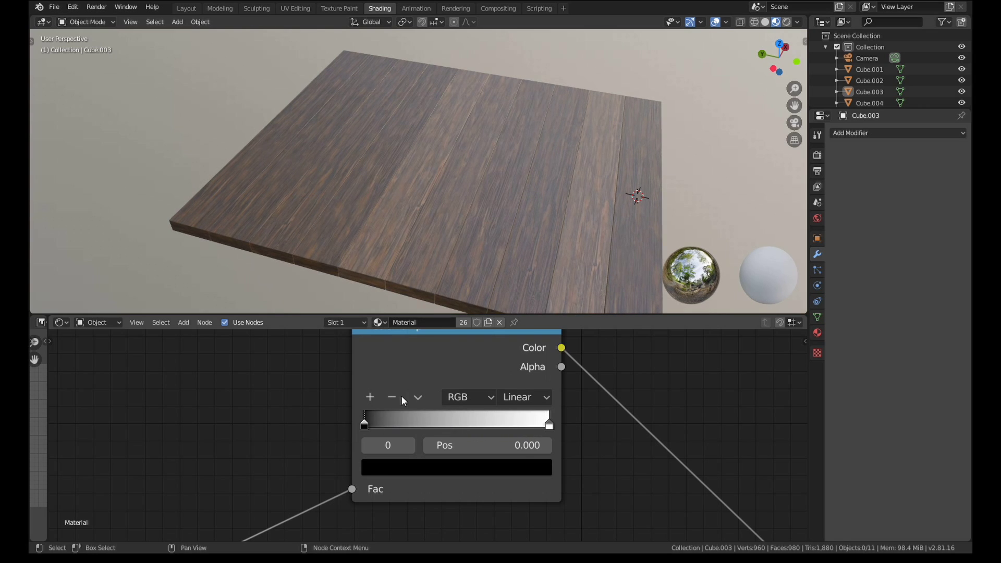
Add a middle stop to the ColorRamp and colour it orange-red with H 0.044, S 0.888 and V 0.735
left_click(372, 397)
left_click(452, 477)
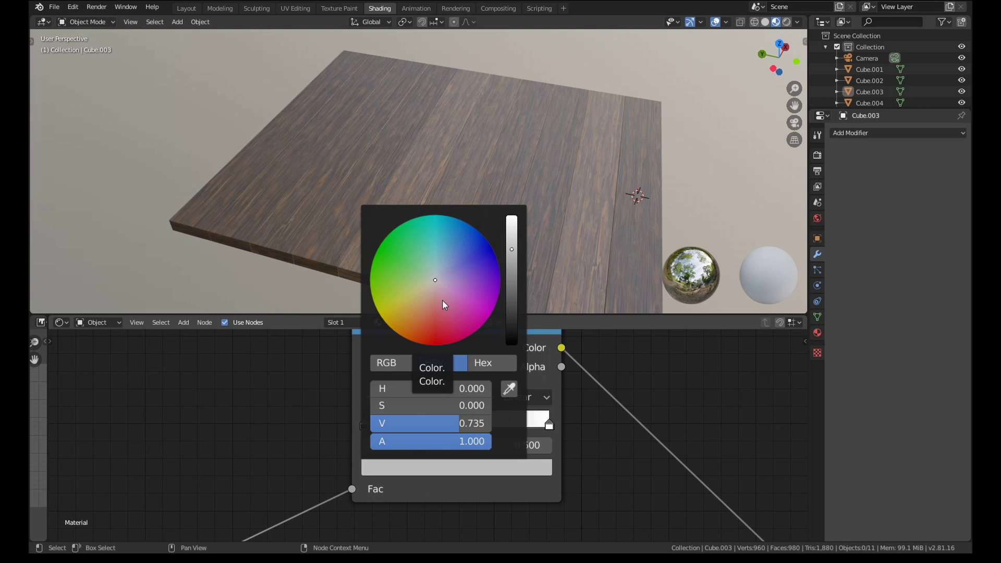
left_click_drag(442, 299, 418, 336)
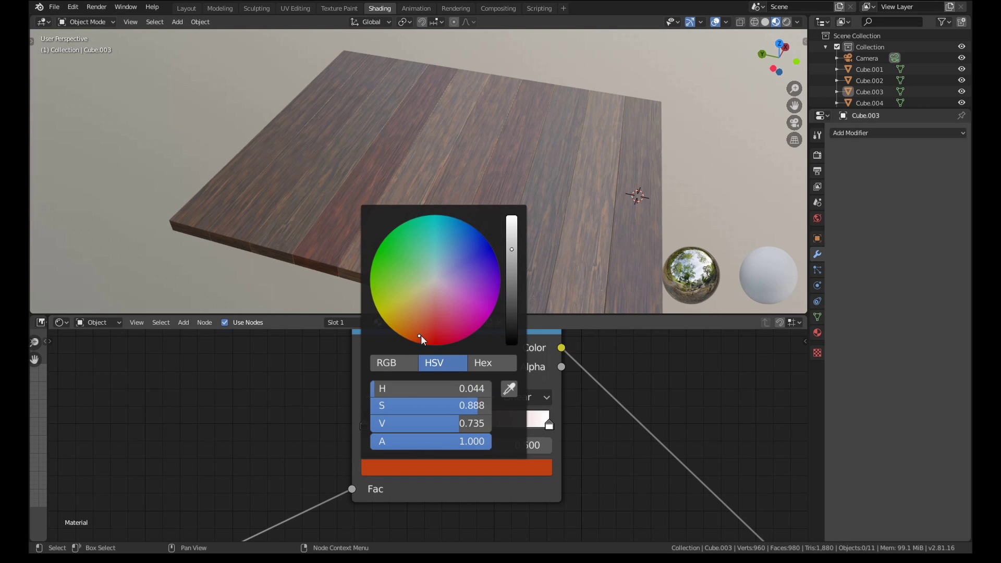
Add another ColorRamp stop at position 0.250 and colour it bright blue
left_click(371, 397)
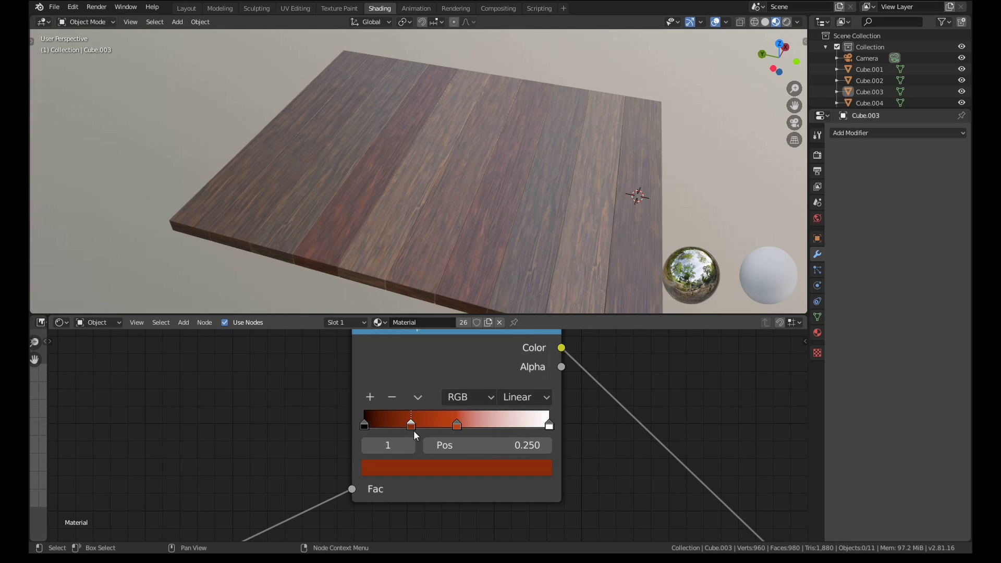
left_click(420, 467)
left_click_drag(487, 261, 511, 234)
Set the ColorRamp's interpolation to Constant and place the orange-red stop near the middle of the ramp
left_click(457, 424)
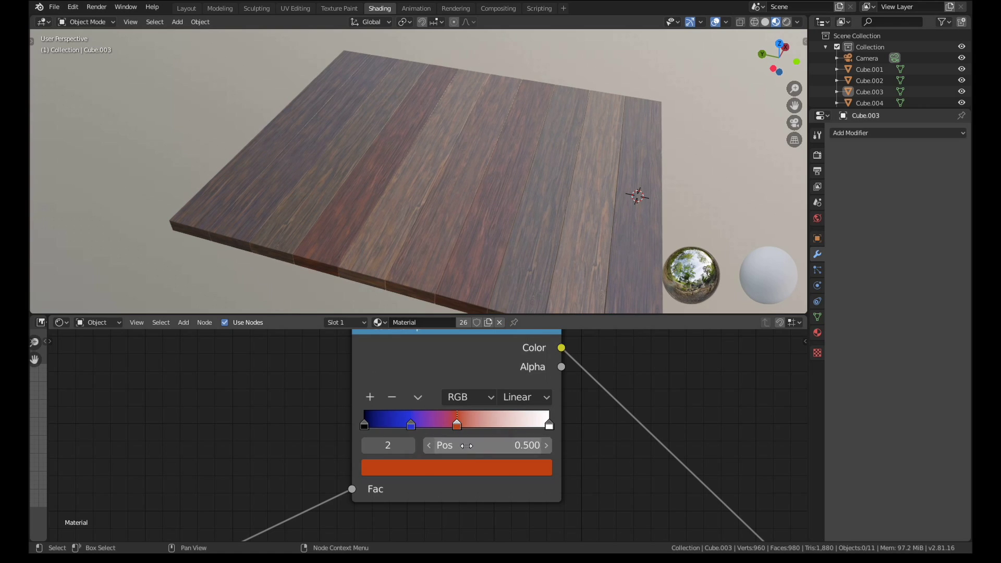
left_click_drag(459, 424, 515, 432)
left_click(523, 397)
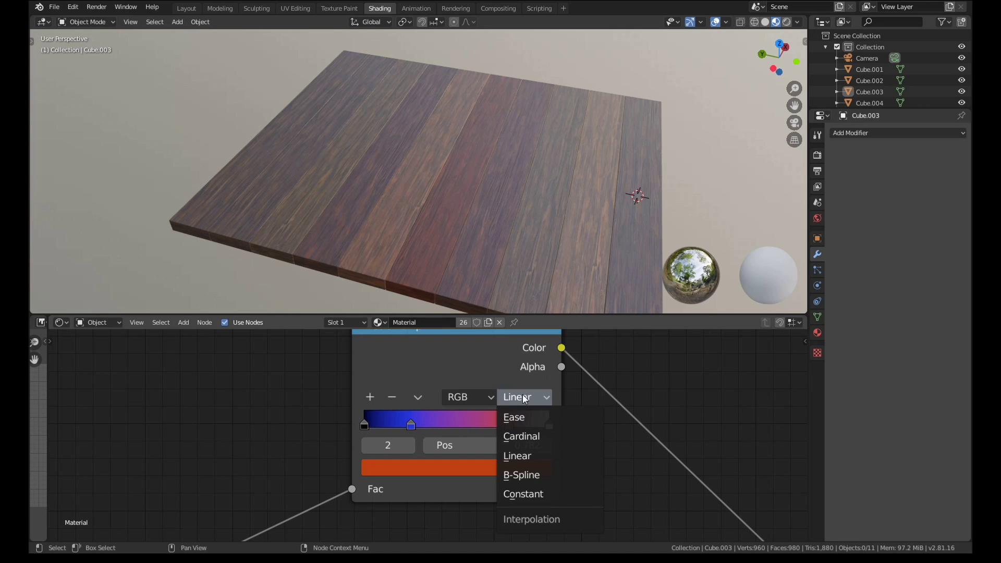
left_click(536, 494)
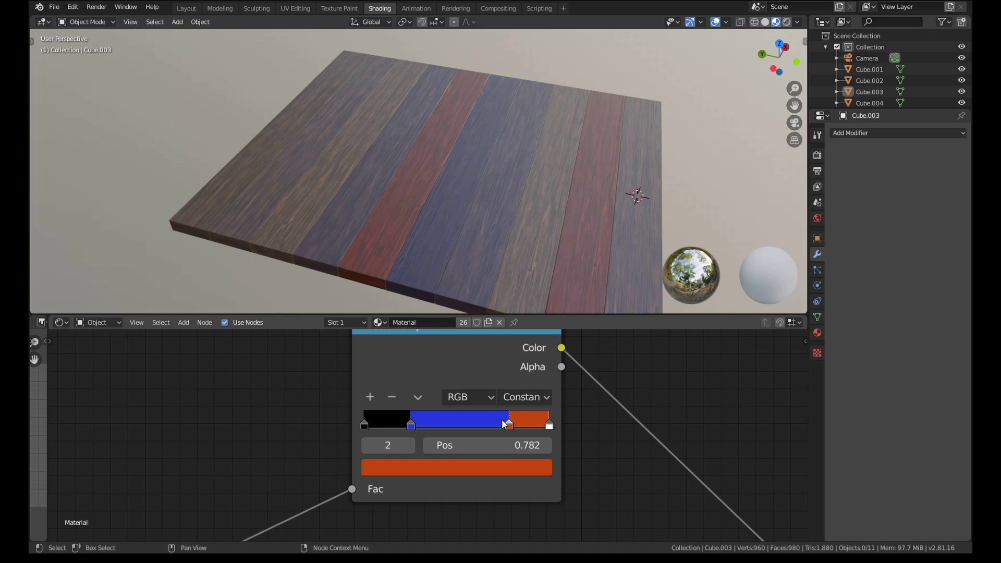
left_click_drag(508, 425, 456, 425)
Change the MixRGB node's blending mode from Overlay to Mix and view the floor planks from another angle
middle_click_drag(639, 452, 260, 420)
scroll(306, 421, "down", 5)
middle_click_drag(339, 415, 327, 363)
scroll(434, 480, "up", 1)
middle_click_drag(433, 480, 478, 417)
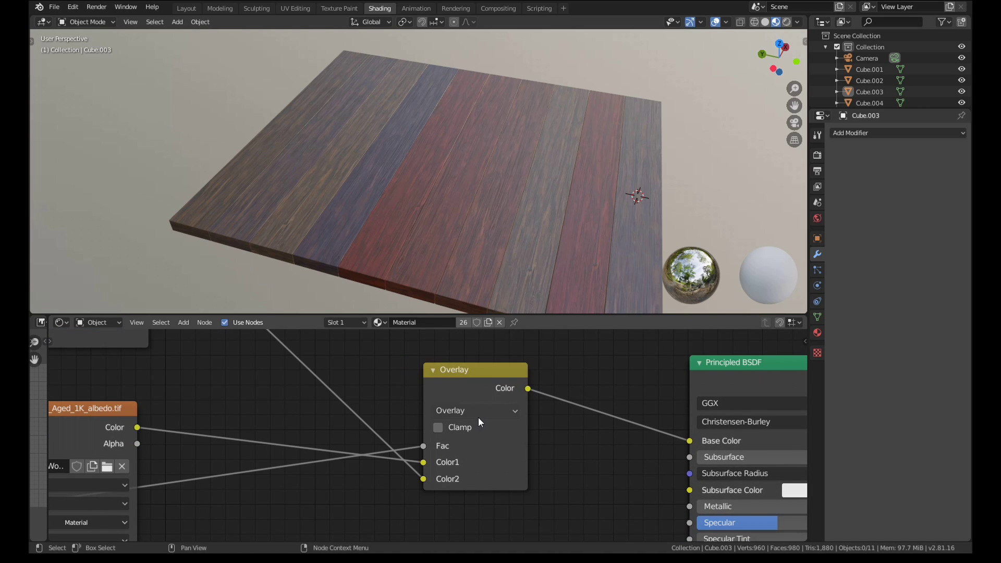
left_click(478, 417)
left_click(459, 392)
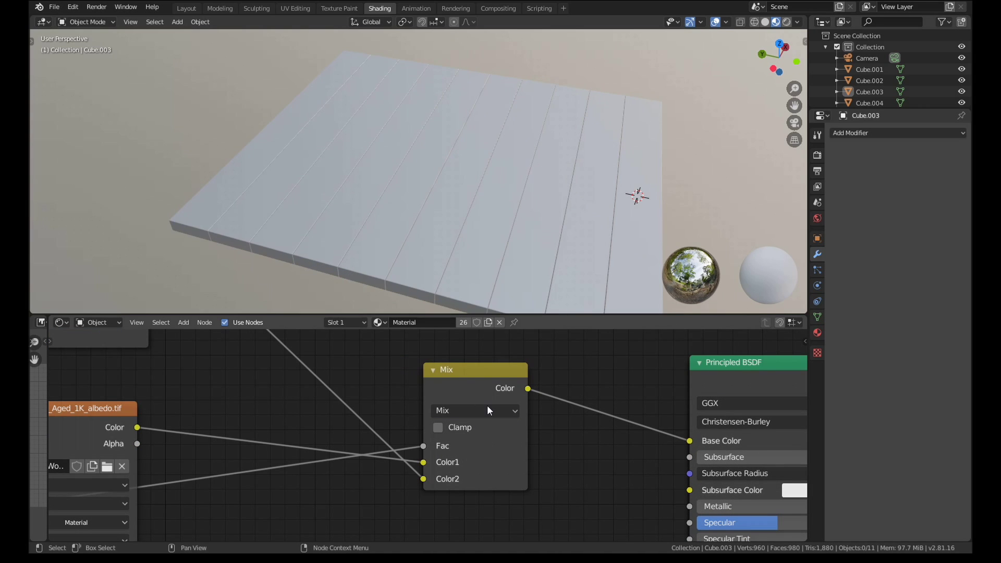
middle_click_drag(367, 222, 344, 225)
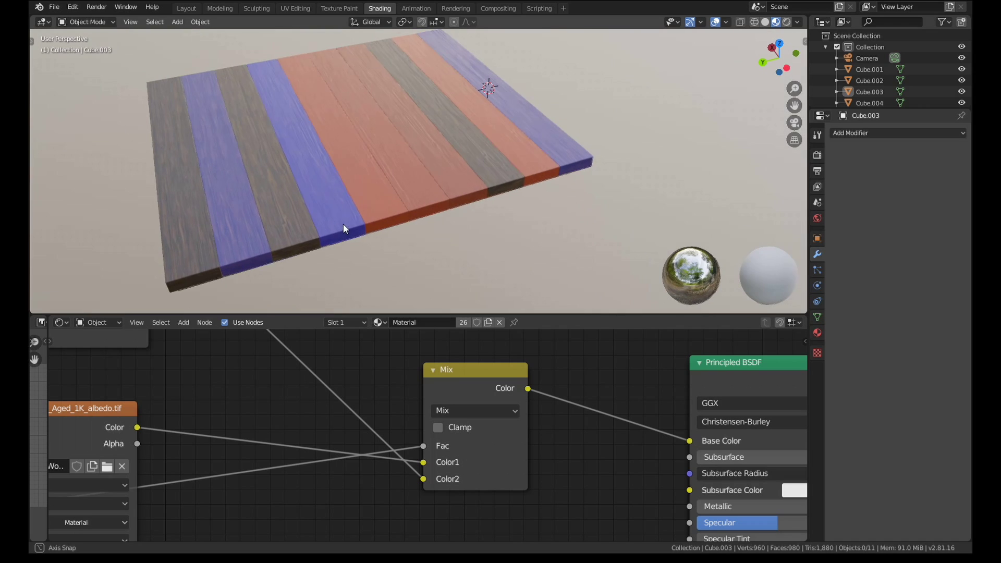